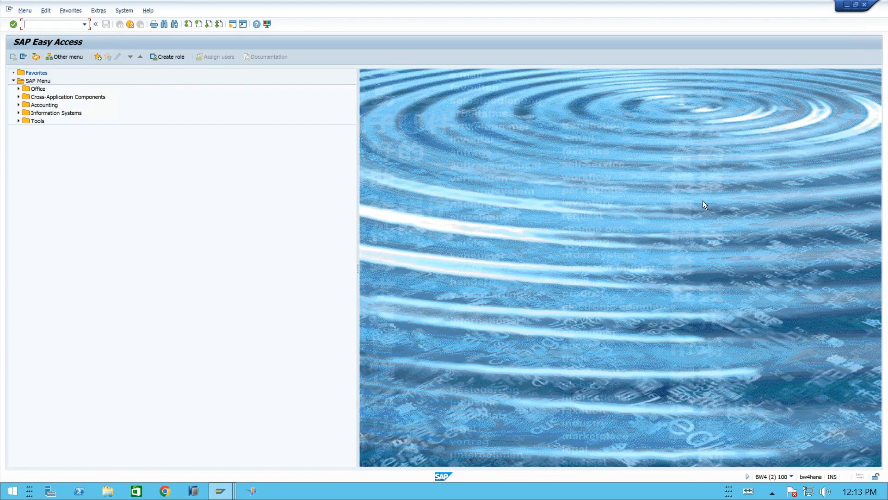
- Switch to SAP HANA Studio and log on to the BW4_100_best_en project with the account password
{"action": "left_click", "coordinate": [200, 493]}
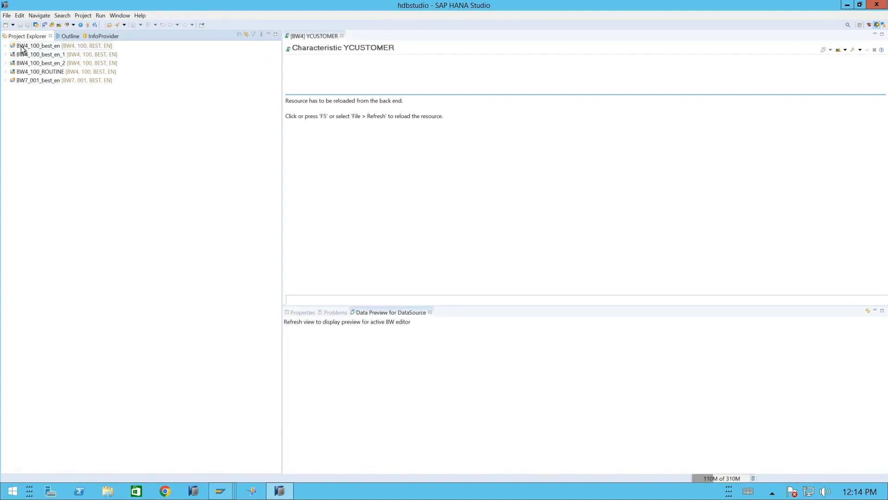
{"action": "left_click", "coordinate": [45, 48]}
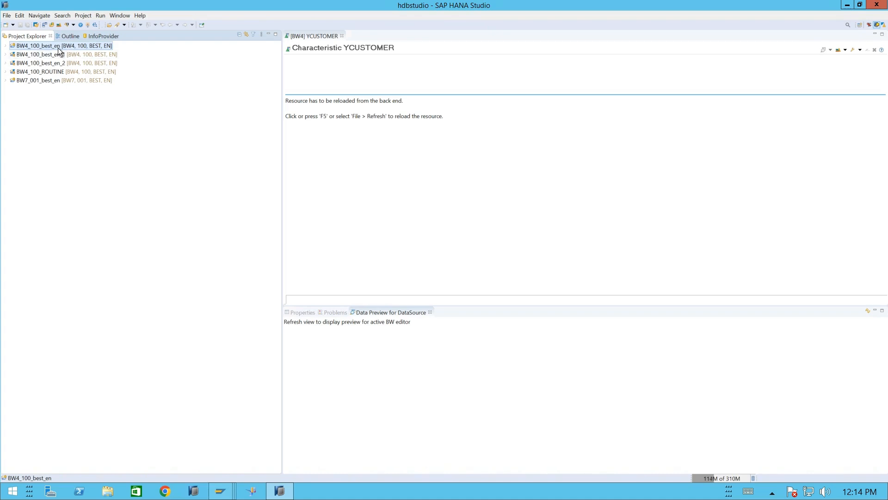
{"action": "double_click", "coordinate": [57, 48]}
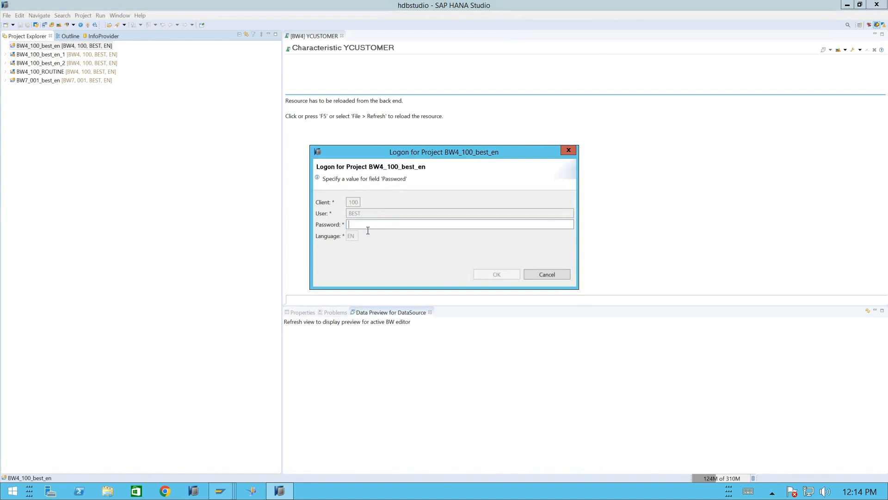
{"action": "type", "text": "••••••••••"}
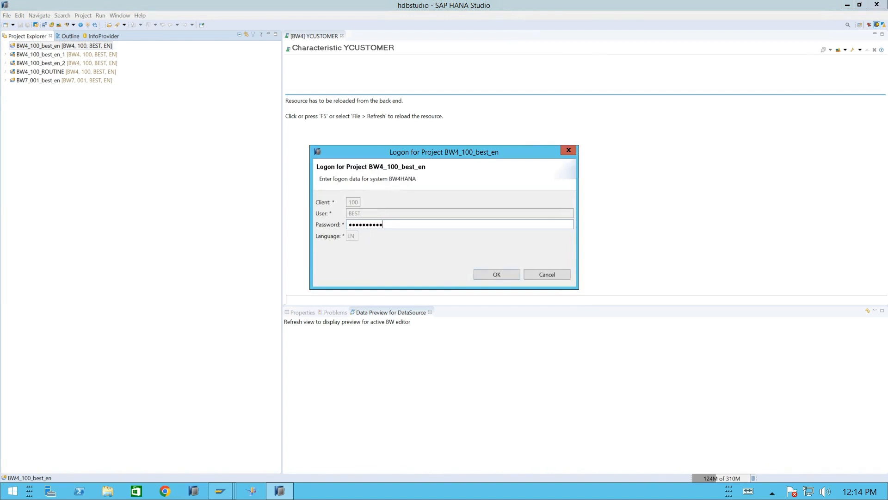
{"action": "key", "text": "Return"}
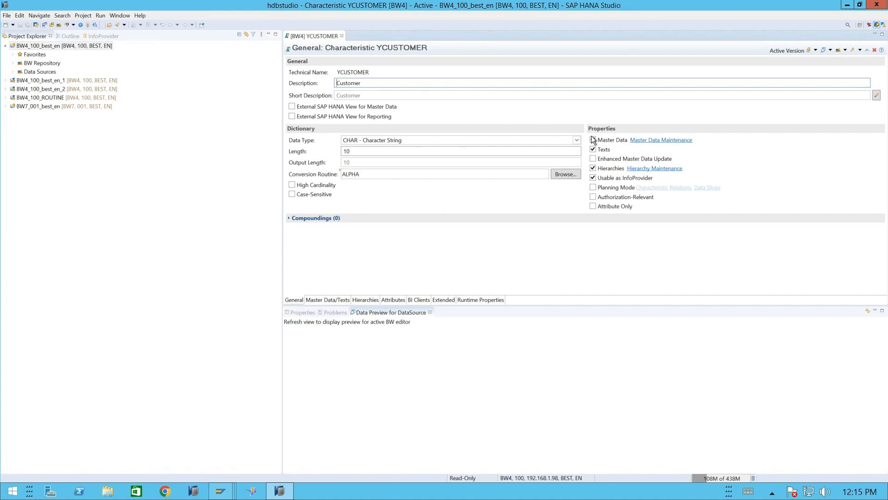
- Remove the Usable as InfoProvider property from characteristic YCUSTOMER and activate the change
{"action": "left_click", "coordinate": [594, 178]}
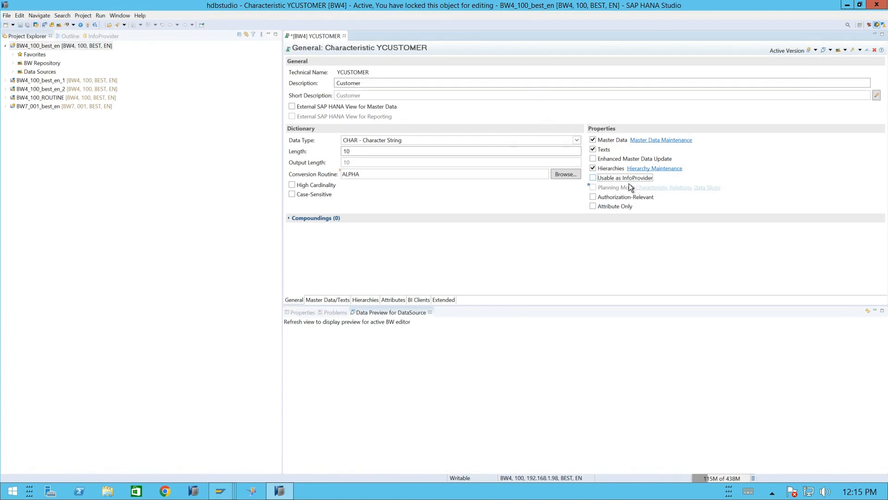
{"action": "left_click", "coordinate": [88, 25]}
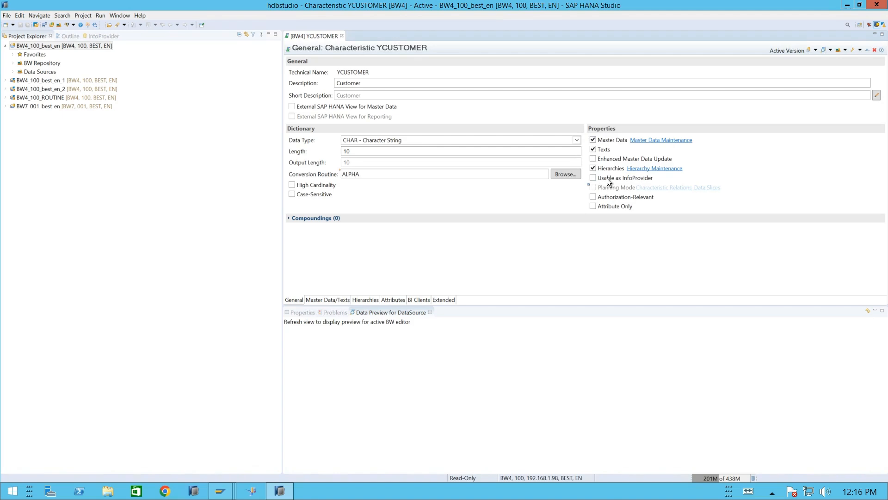
{"action": "left_click", "coordinate": [593, 149]}
- Open DataSource VEHICLEMAS_DS from the VEHICLEMAS file source system's VEHCIKE Master Ac component and review its extraction settings
{"action": "left_click", "coordinate": [13, 72]}
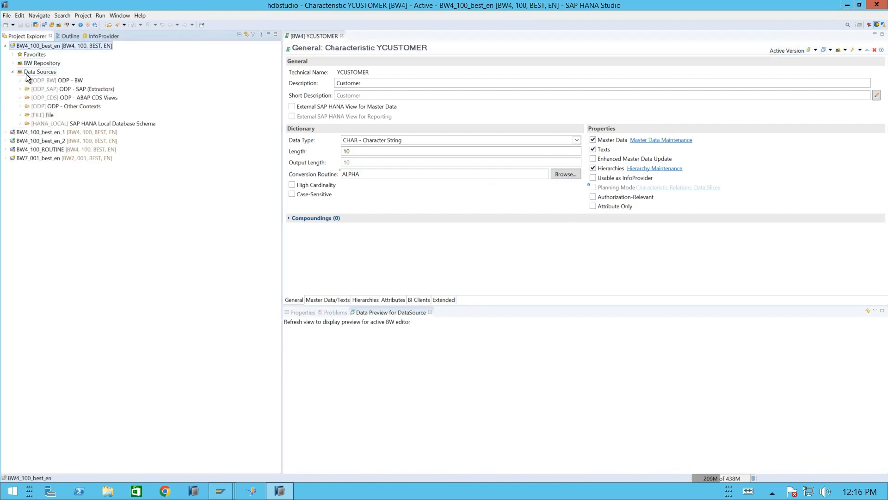
{"action": "left_click", "coordinate": [21, 115]}
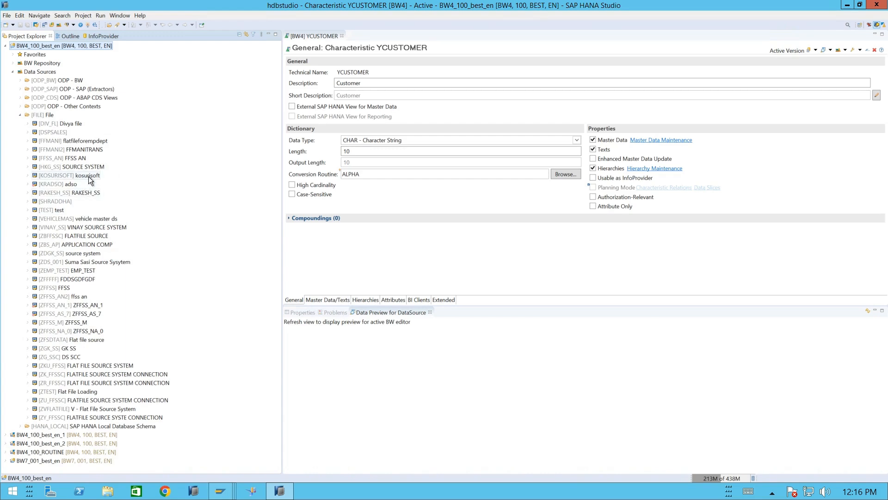
{"action": "left_click", "coordinate": [86, 217]}
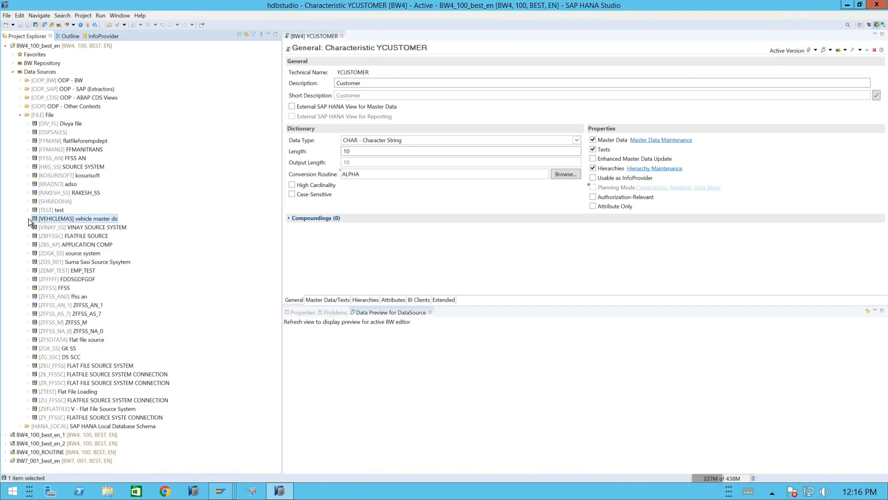
{"action": "left_click", "coordinate": [29, 220]}
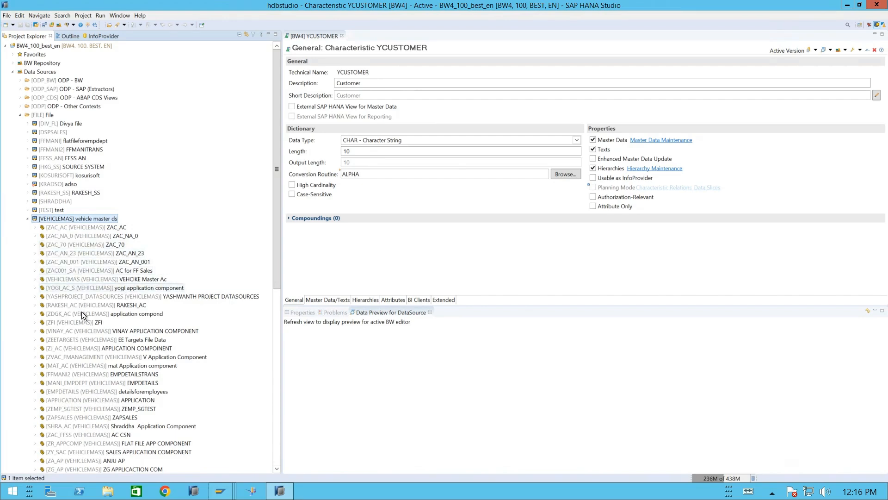
{"action": "left_click", "coordinate": [112, 279]}
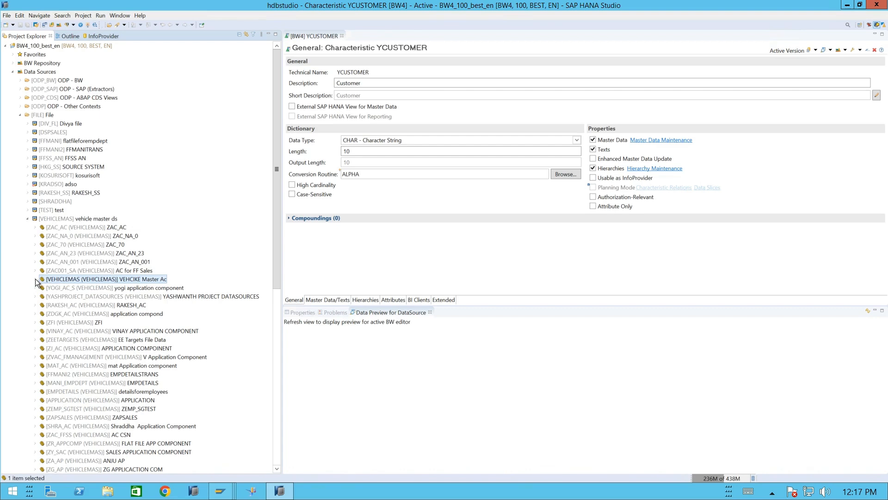
{"action": "left_click", "coordinate": [35, 279]}
{"action": "left_click", "coordinate": [69, 288]}
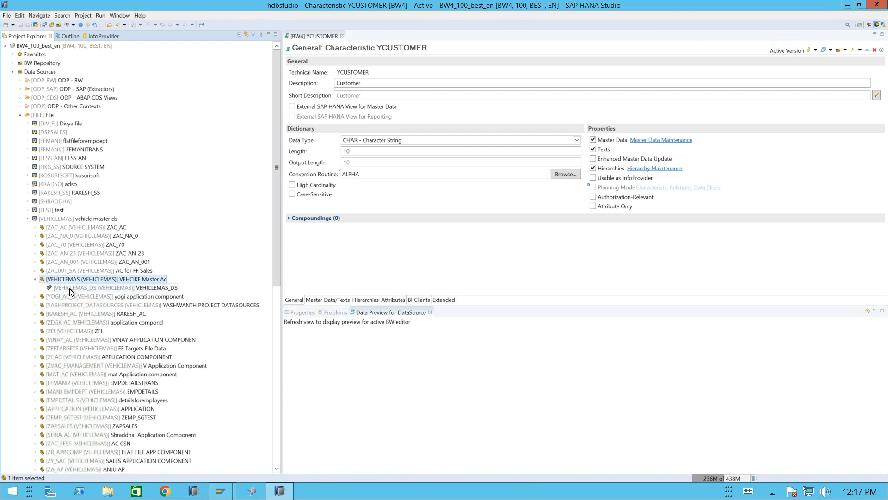
{"action": "double_click", "coordinate": [151, 291]}
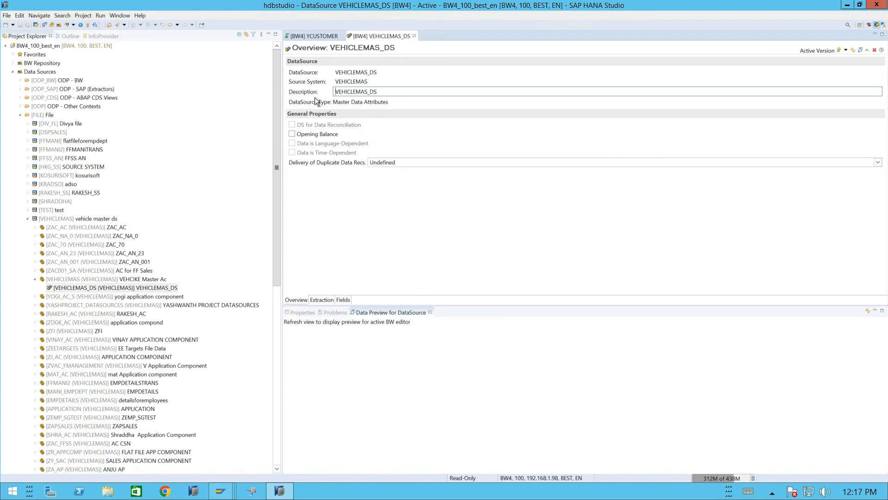
{"action": "left_click", "coordinate": [321, 299]}
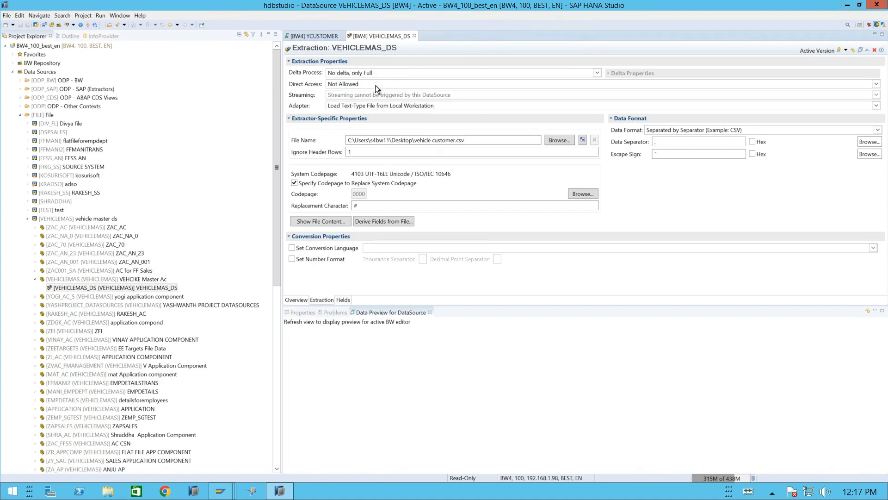
{"action": "left_click", "coordinate": [663, 141]}
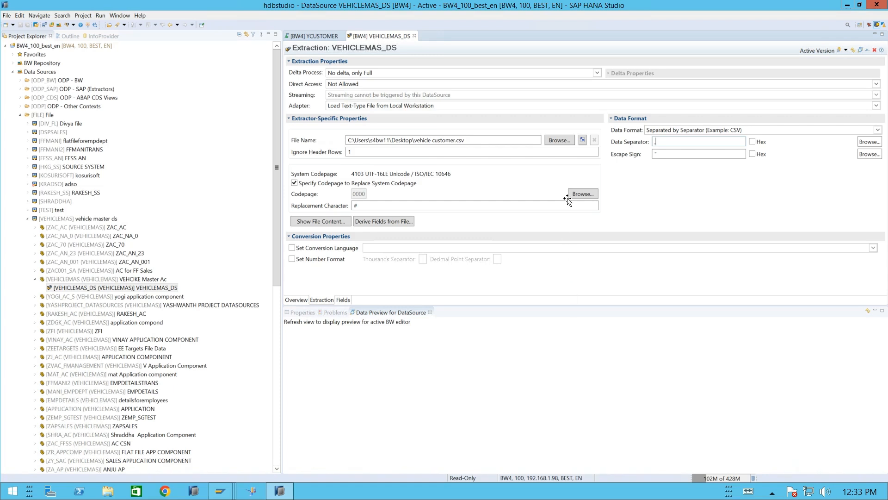
{"action": "left_click", "coordinate": [157, 287]}
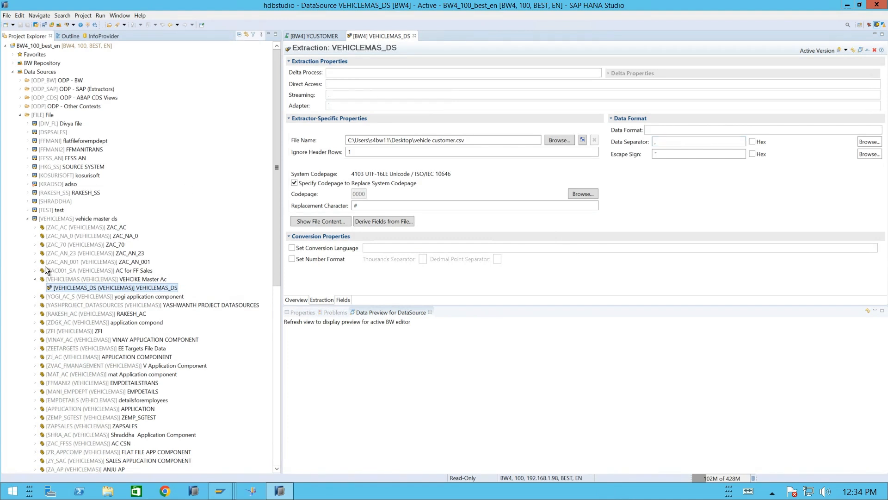
{"action": "left_click", "coordinate": [139, 285]}
{"action": "right_click", "coordinate": [140, 284]}
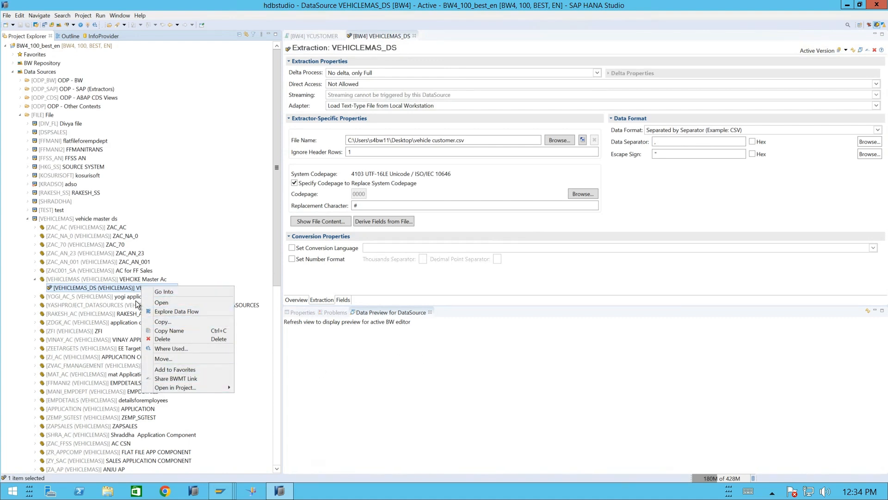
{"action": "left_click", "coordinate": [309, 322]}
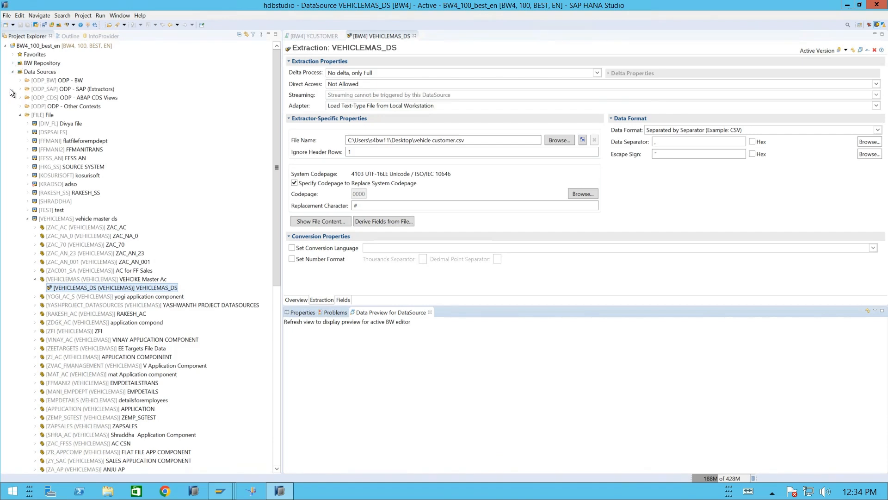
- Find the Vehicle Master InfoArea in the BW Repository and expand it to show its characteristics
{"action": "left_click", "coordinate": [13, 63]}
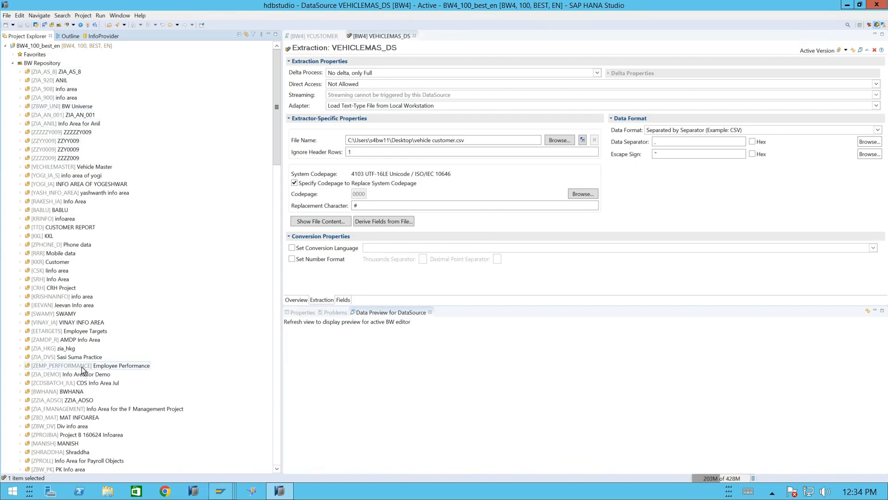
{"action": "scroll", "coordinate": [82, 366], "scroll_direction": "down", "scroll_amount": 7}
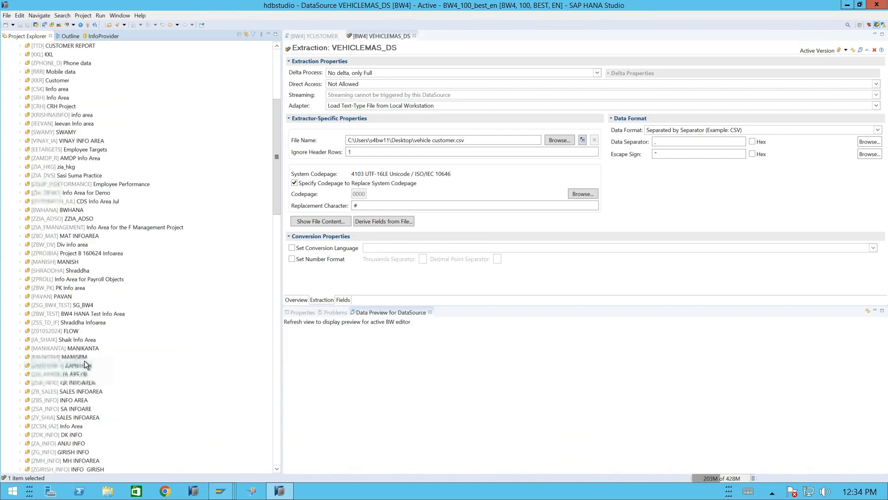
{"action": "scroll", "coordinate": [84, 360], "scroll_direction": "down", "scroll_amount": 13}
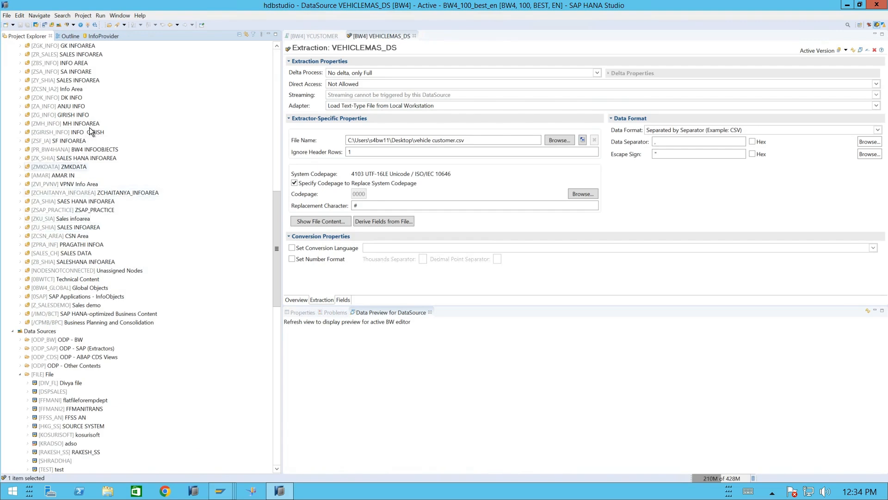
{"action": "scroll", "coordinate": [104, 97], "scroll_direction": "up", "scroll_amount": 12}
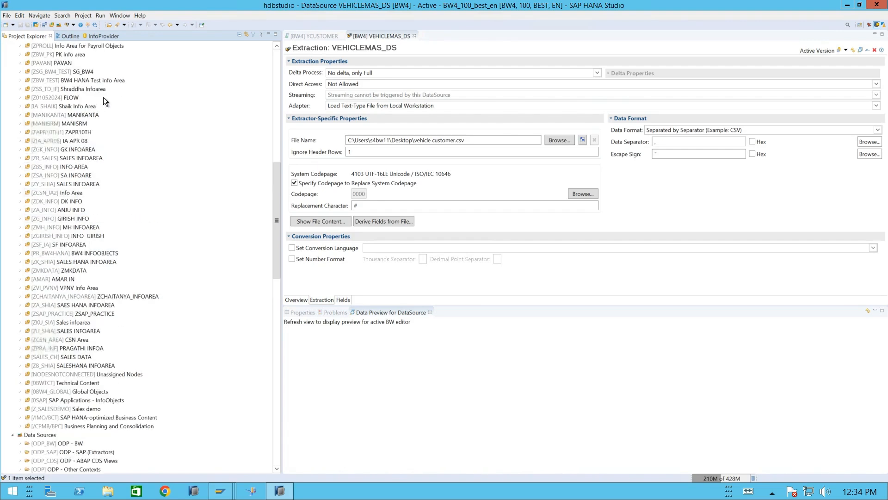
{"action": "scroll", "coordinate": [118, 127], "scroll_direction": "up", "scroll_amount": 5}
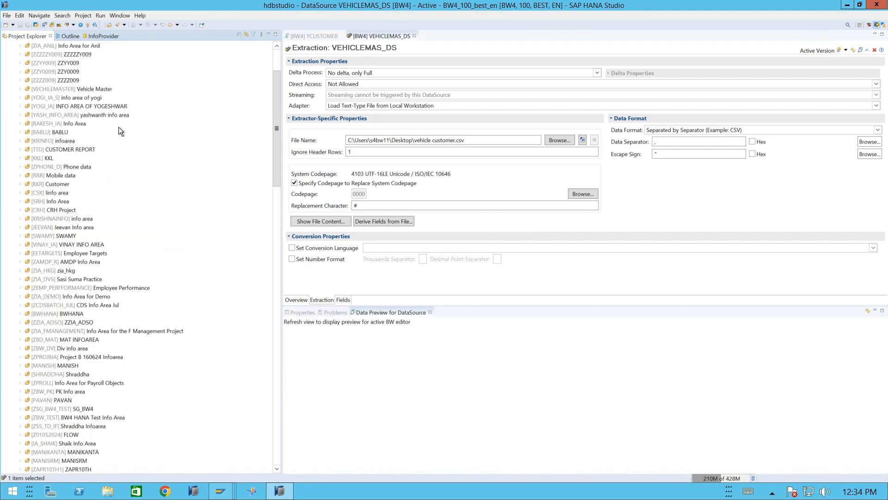
{"action": "scroll", "coordinate": [118, 127], "scroll_direction": "up", "scroll_amount": 3}
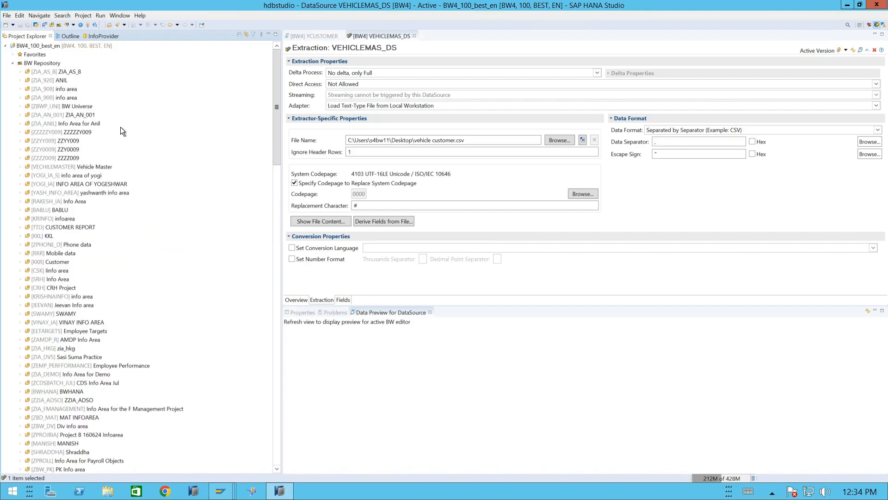
{"action": "left_click", "coordinate": [98, 167]}
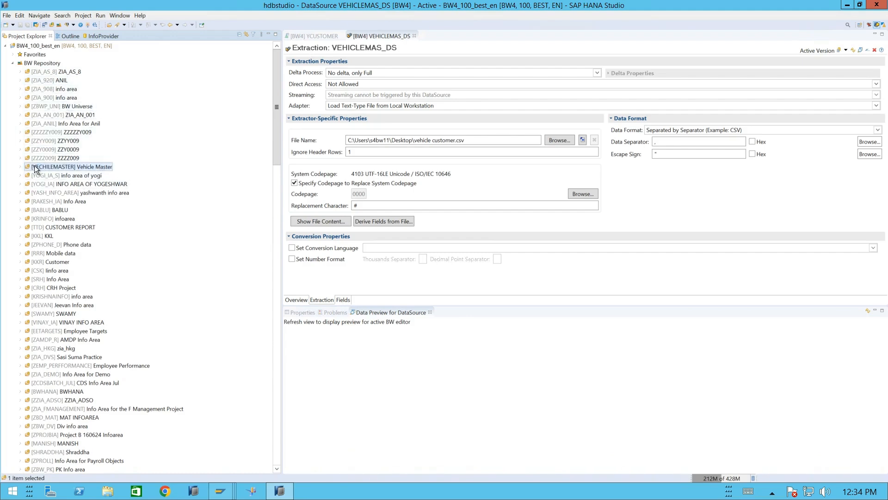
{"action": "left_click", "coordinate": [21, 166]}
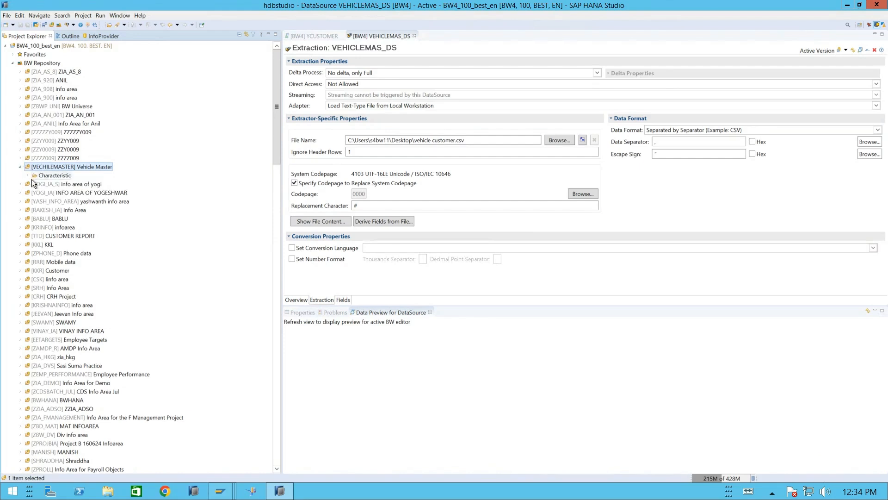
{"action": "left_click", "coordinate": [29, 174]}
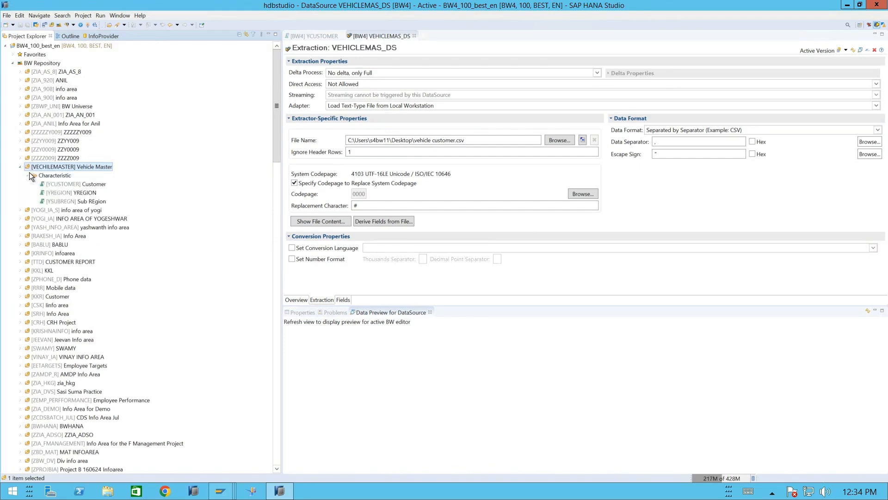
- Start a new transformation on characteristic YCUSTOMER with InfoObject - Attribute as the target object type
{"action": "left_click", "coordinate": [83, 185]}
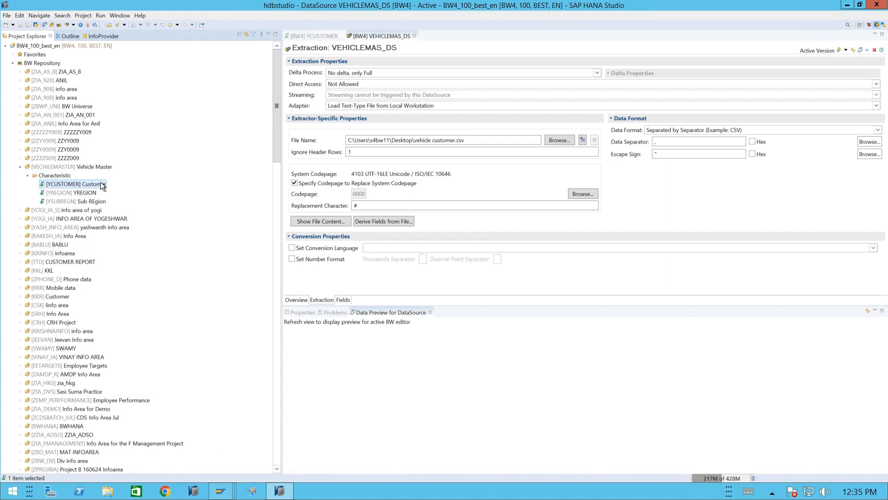
{"action": "right_click", "coordinate": [101, 183]}
{"action": "mouse_move", "coordinate": [150, 187]}
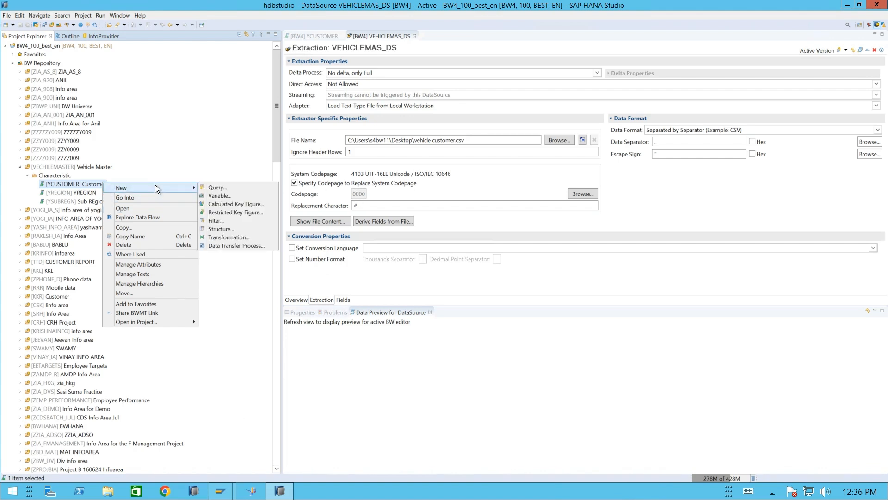
{"action": "left_click", "coordinate": [230, 237]}
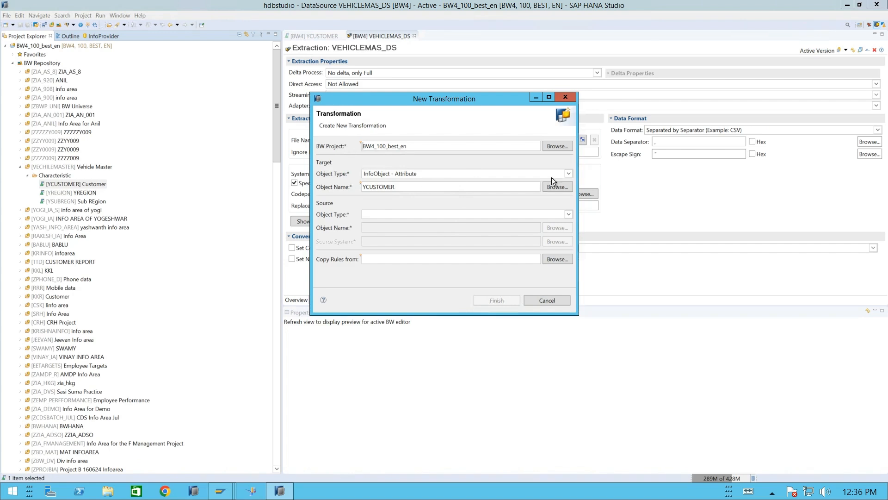
{"action": "left_click", "coordinate": [569, 173]}
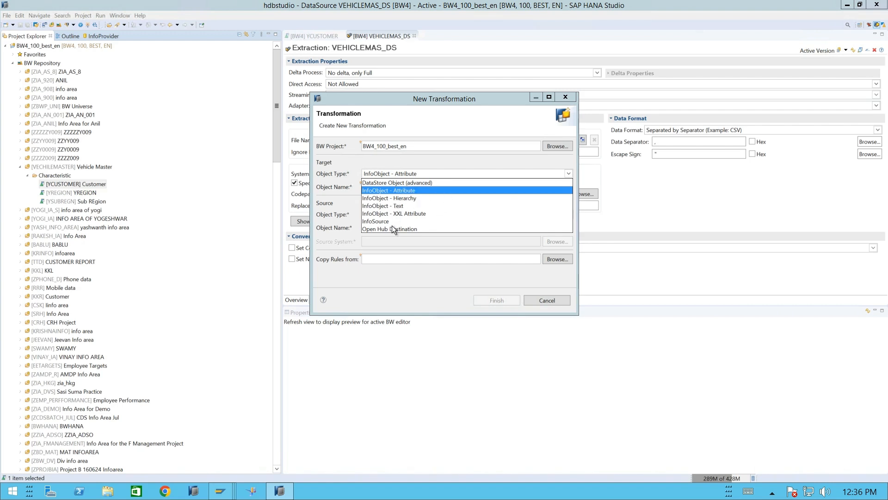
{"action": "left_click", "coordinate": [404, 191]}
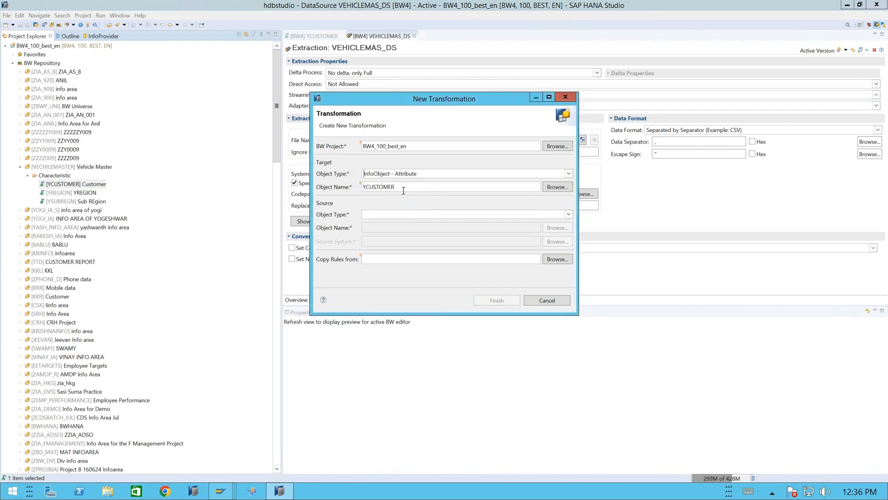
- Set DataSource VEHICLEMAS_DS from source system VEHICLEMAS as the transformation's source and create the transformation
{"action": "left_click", "coordinate": [569, 214]}
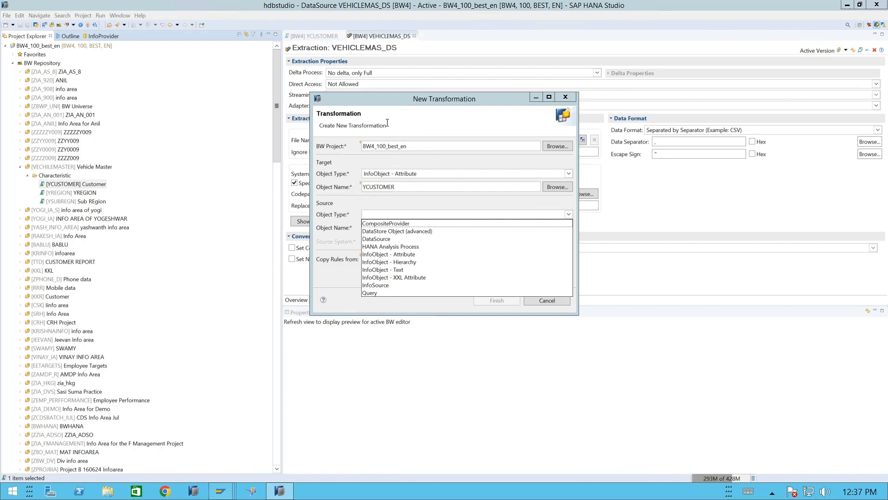
{"action": "left_click", "coordinate": [375, 239]}
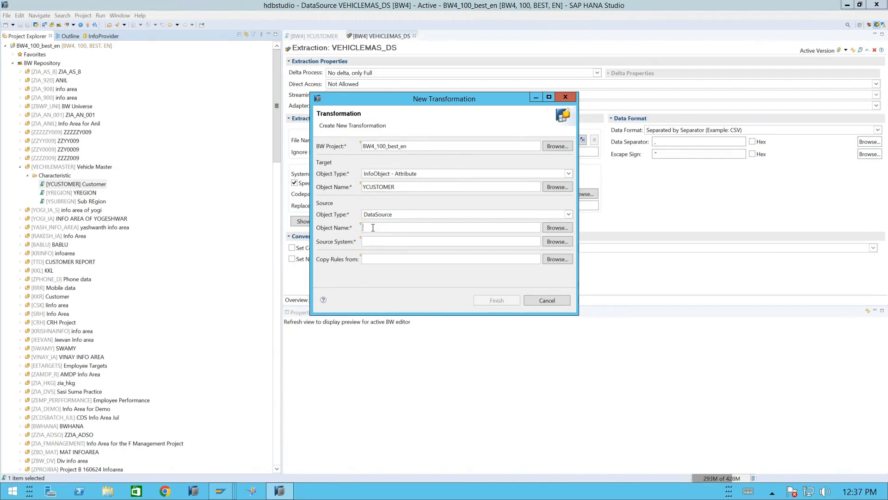
{"action": "type", "text": "V"}
{"action": "left_click", "coordinate": [558, 228]}
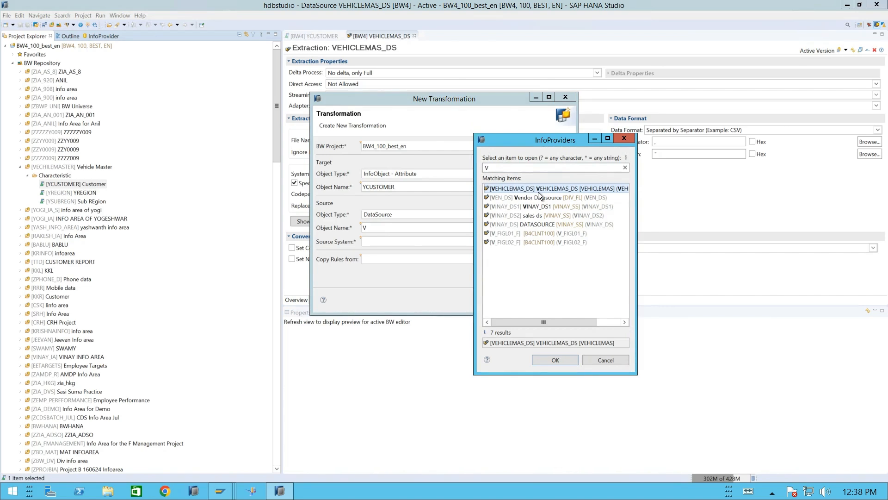
{"action": "left_click", "coordinate": [552, 359]}
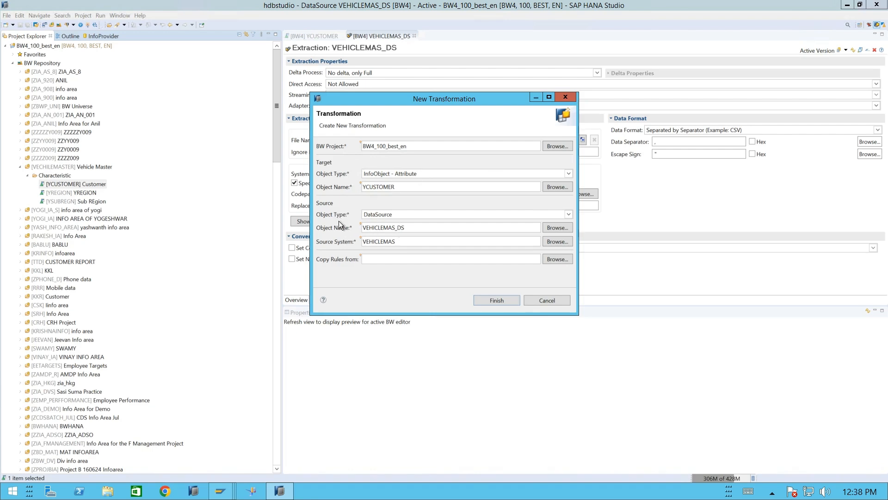
{"action": "left_click", "coordinate": [482, 301]}
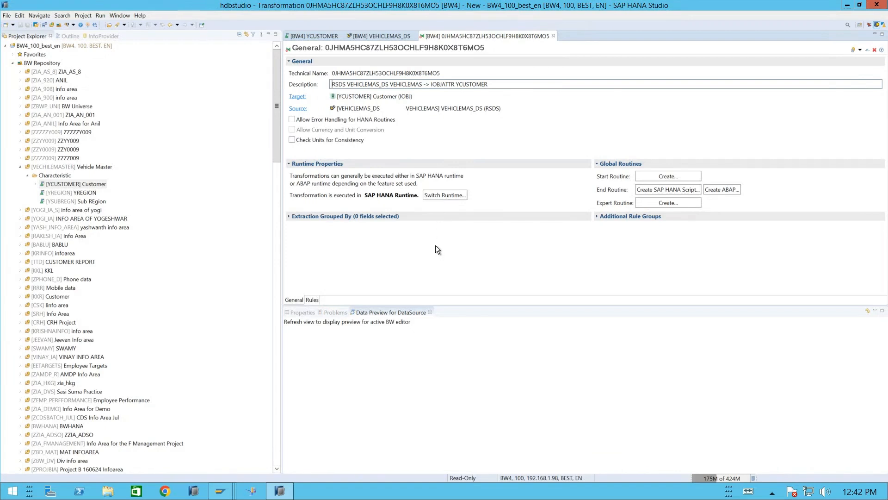
- Open the transformation's rules and map source field CUSTOMER to target field YCUSTOMER
{"action": "left_click", "coordinate": [312, 300]}
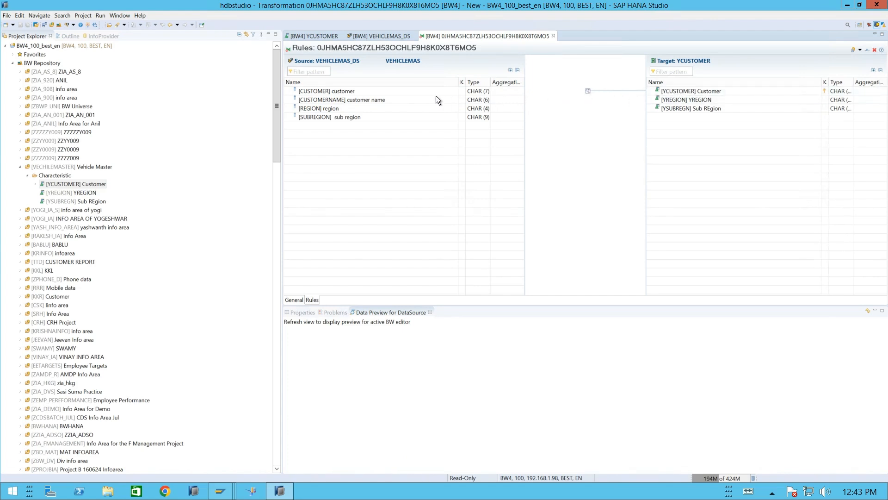
{"action": "left_click", "coordinate": [485, 92]}
{"action": "left_click_drag", "start_coordinate": [485, 92], "coordinate": [660, 94]}
{"action": "left_click_drag", "start_coordinate": [520, 95], "coordinate": [669, 94]}
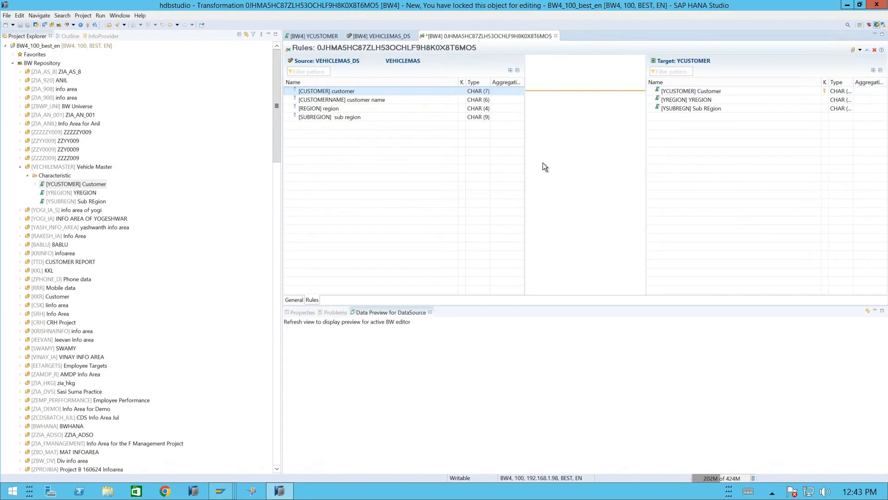
- Define the rule for target YREGION as Direct Assignment with REGION as its source field
{"action": "left_click", "coordinate": [479, 101]}
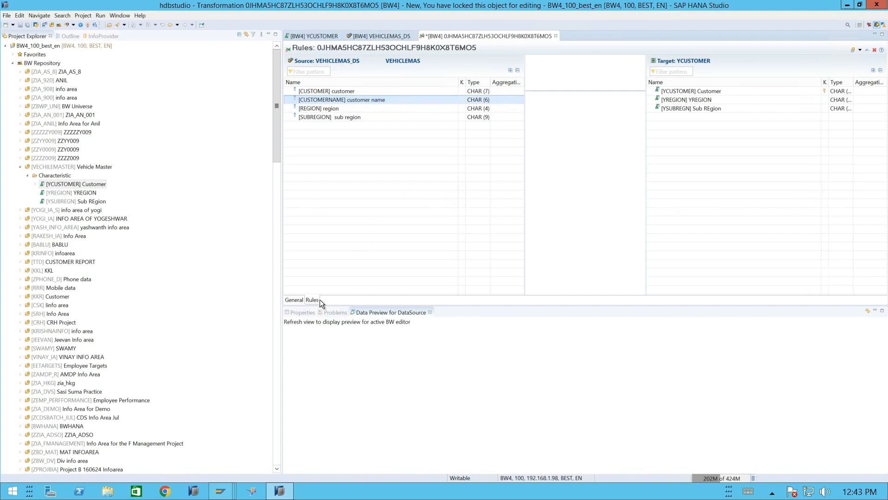
{"action": "left_click", "coordinate": [300, 313]}
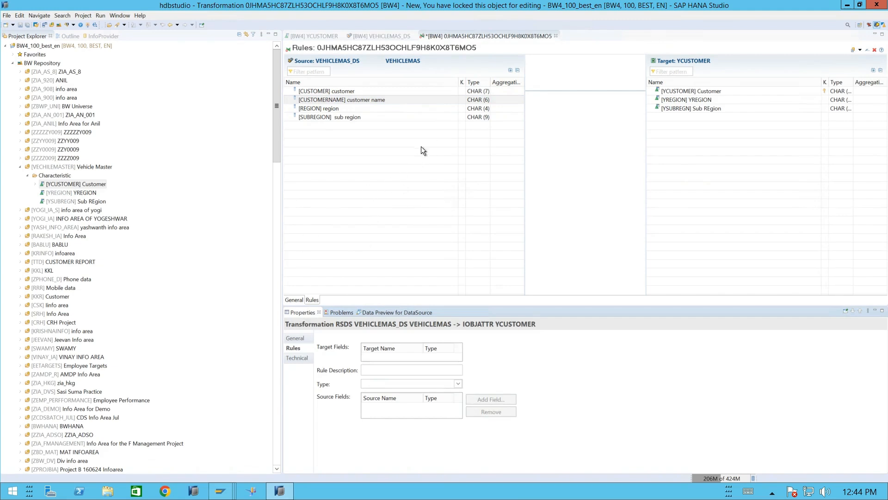
{"action": "left_click", "coordinate": [373, 101]}
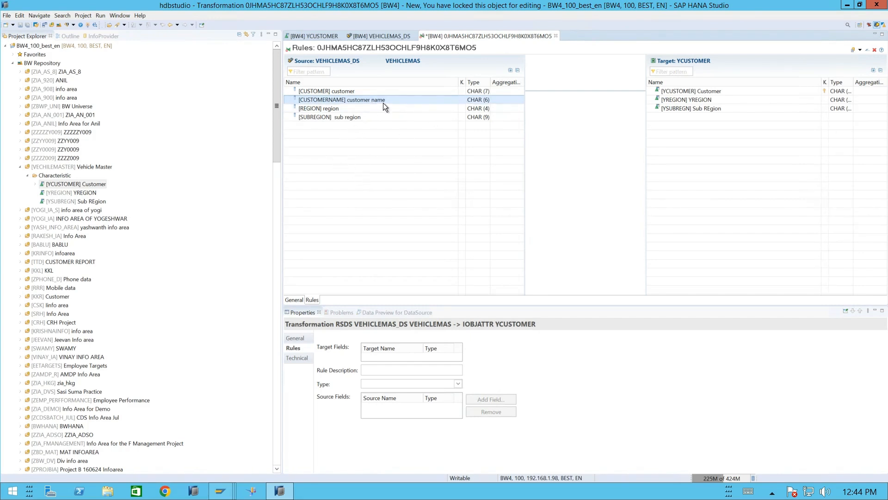
{"action": "left_click", "coordinate": [675, 100]}
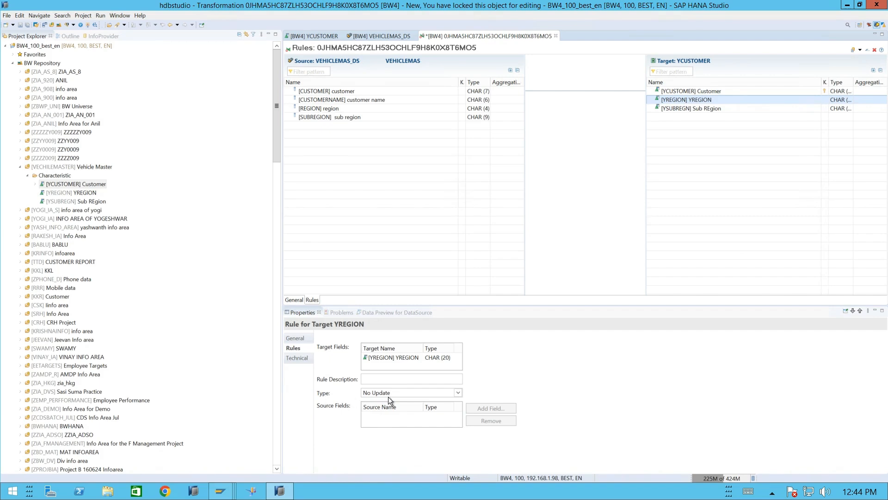
{"action": "left_click", "coordinate": [459, 392]}
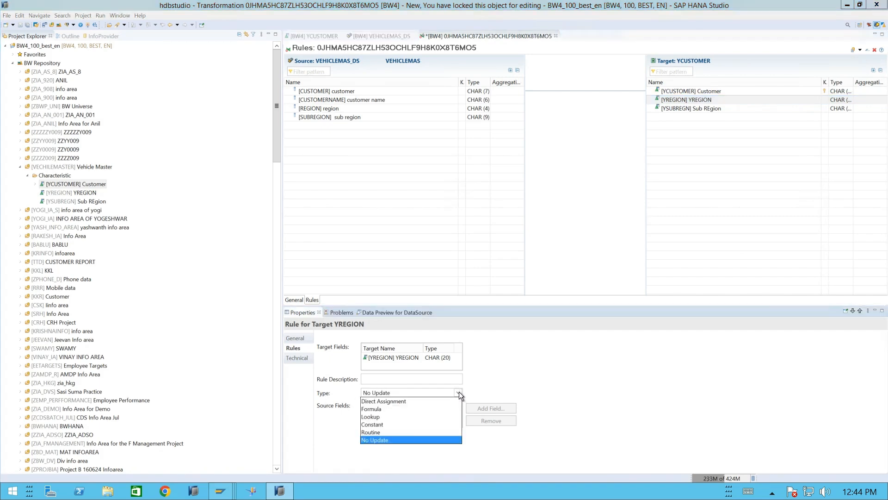
{"action": "left_click", "coordinate": [393, 402]}
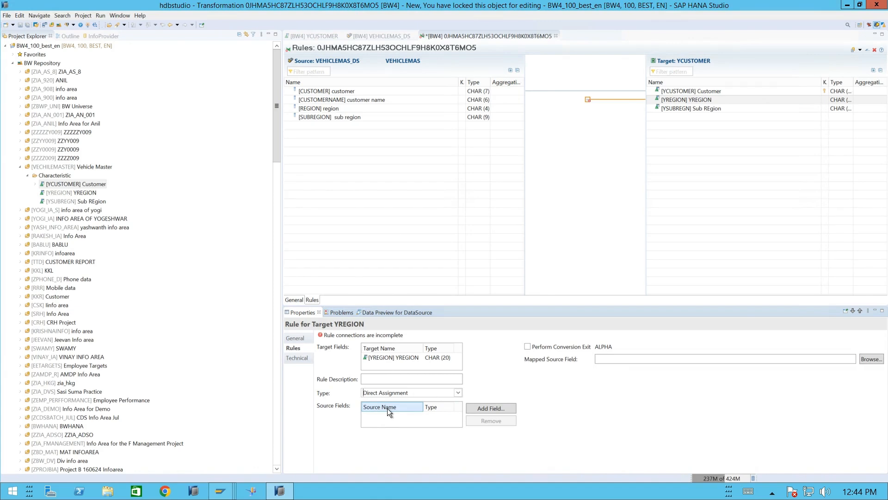
{"action": "left_click", "coordinate": [491, 408]}
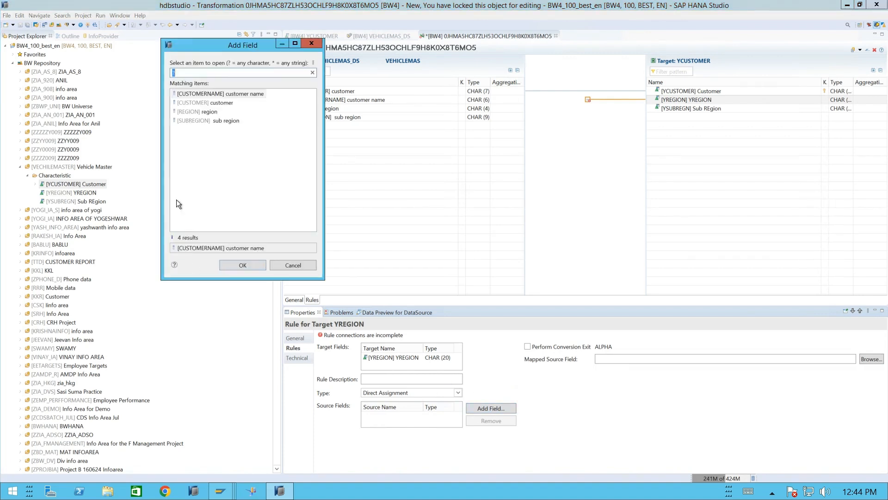
{"action": "left_click", "coordinate": [207, 111]}
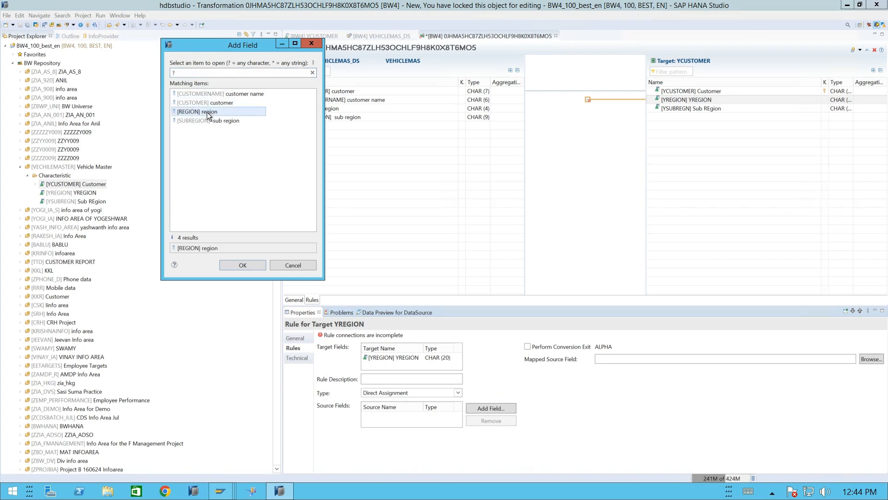
{"action": "left_click", "coordinate": [230, 265]}
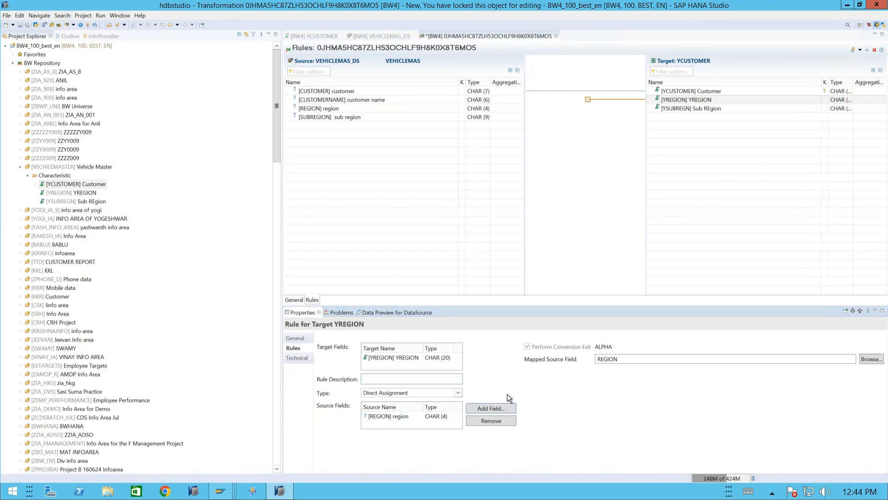
- Try to draw a connection from source field REGION to the YREGION rule in the mapping
{"action": "left_click", "coordinate": [475, 100]}
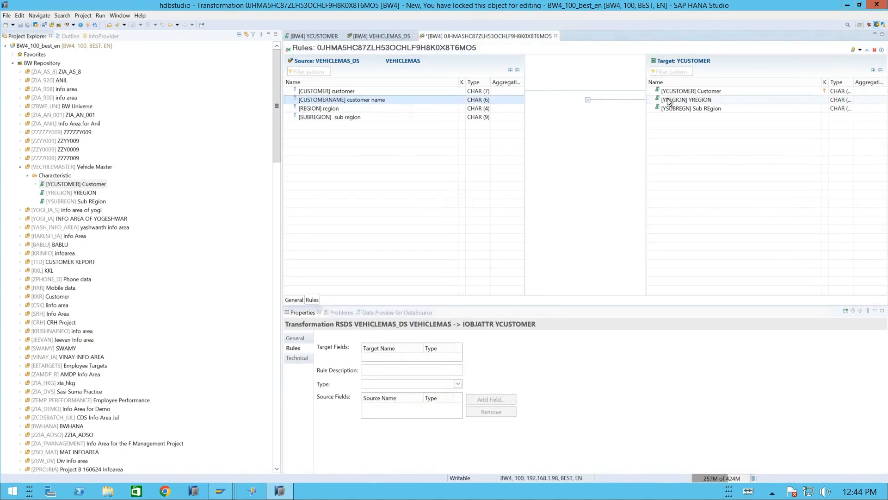
{"action": "left_click", "coordinate": [588, 100]}
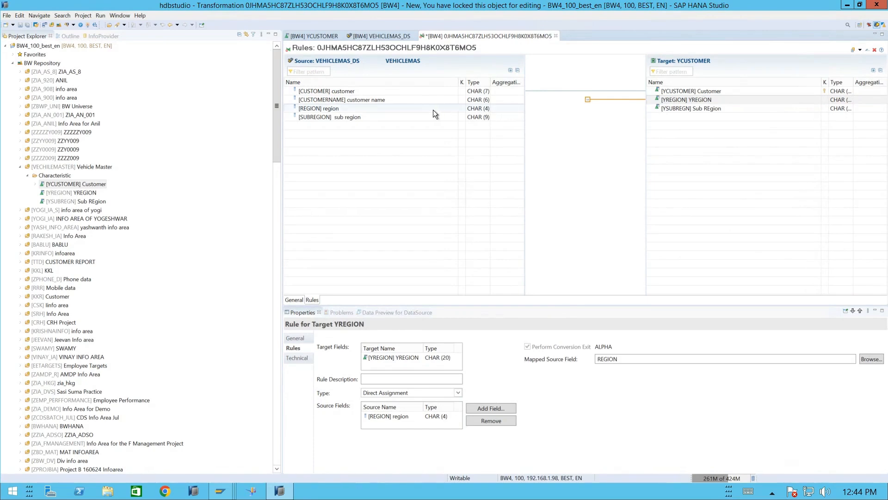
{"action": "left_click_drag", "start_coordinate": [479, 112], "coordinate": [581, 102]}
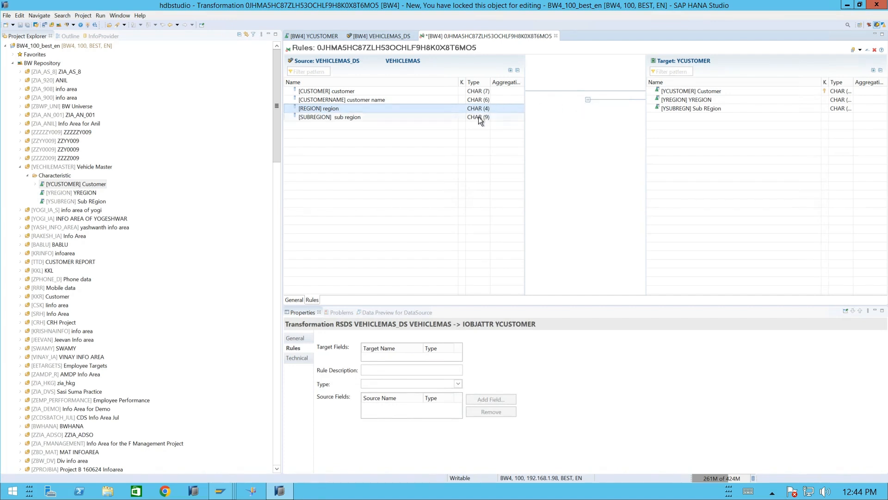
{"action": "left_click_drag", "start_coordinate": [473, 108], "coordinate": [667, 99]}
{"action": "left_click", "coordinate": [588, 100]}
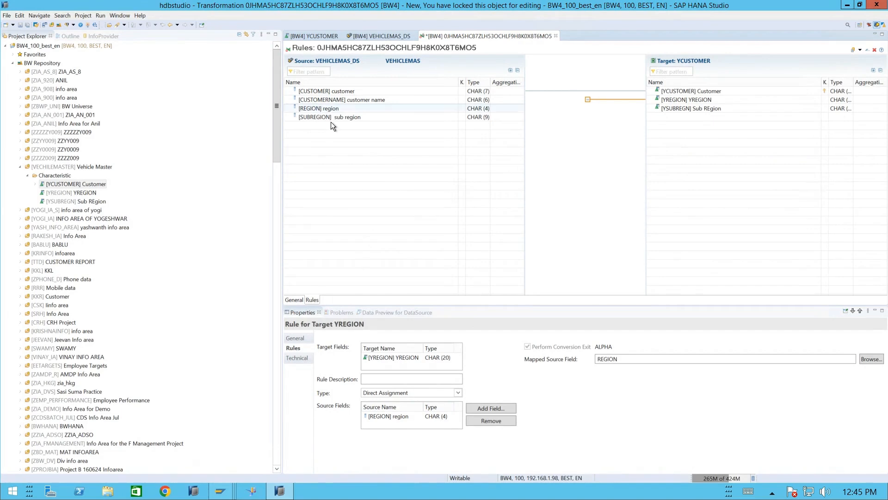
- Define the rule for target YSUBREGN as Direct Assignment with SUBREGION as its source field
{"action": "left_click", "coordinate": [670, 110]}
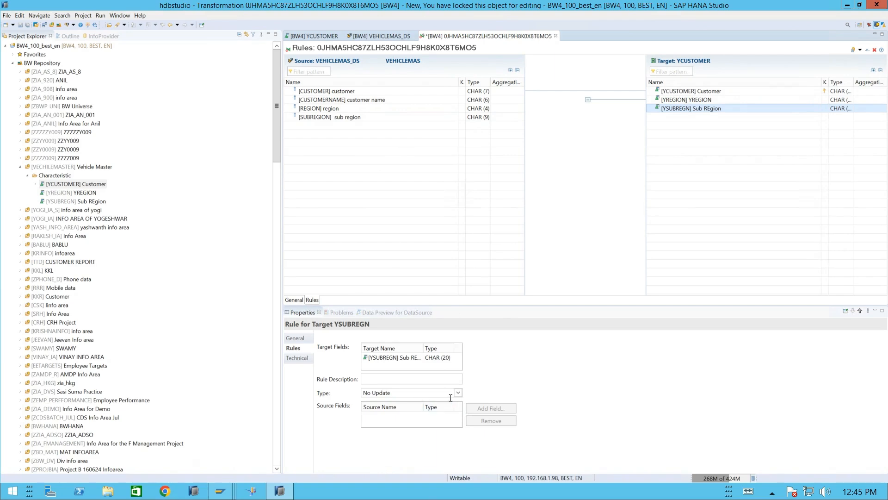
{"action": "left_click", "coordinate": [372, 356]}
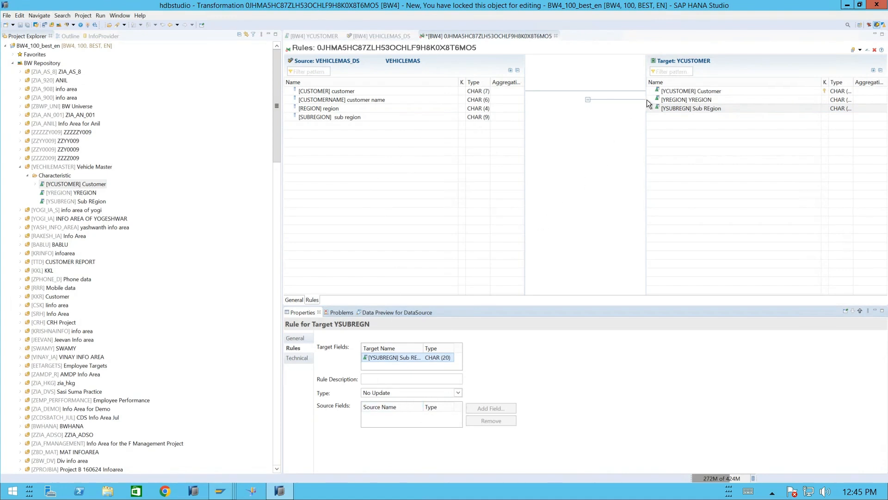
{"action": "left_click", "coordinate": [351, 118]}
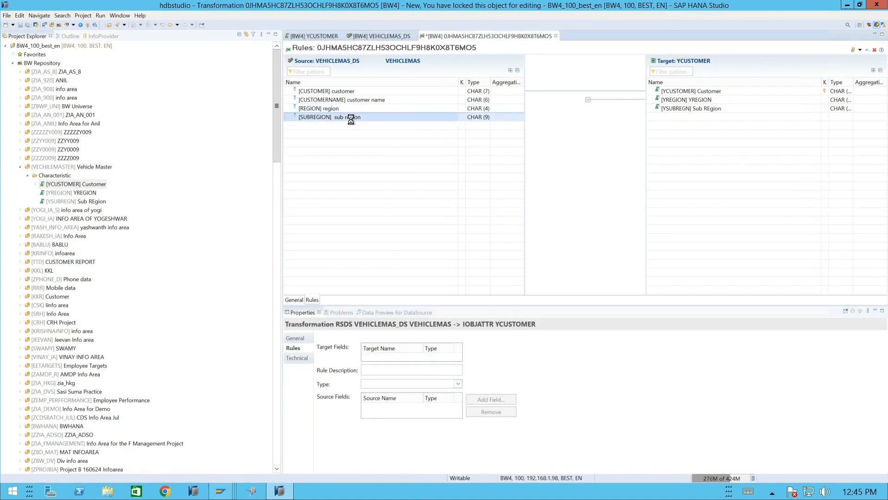
{"action": "left_click", "coordinate": [687, 108]}
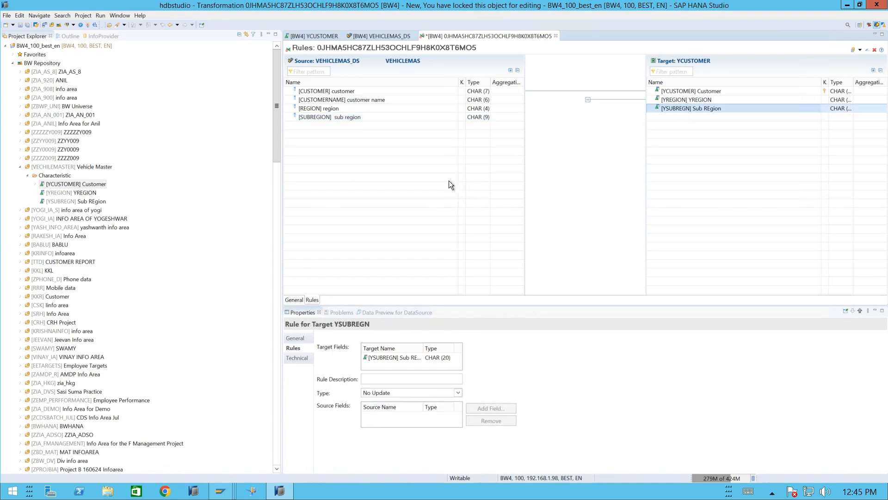
{"action": "left_click", "coordinate": [458, 391]}
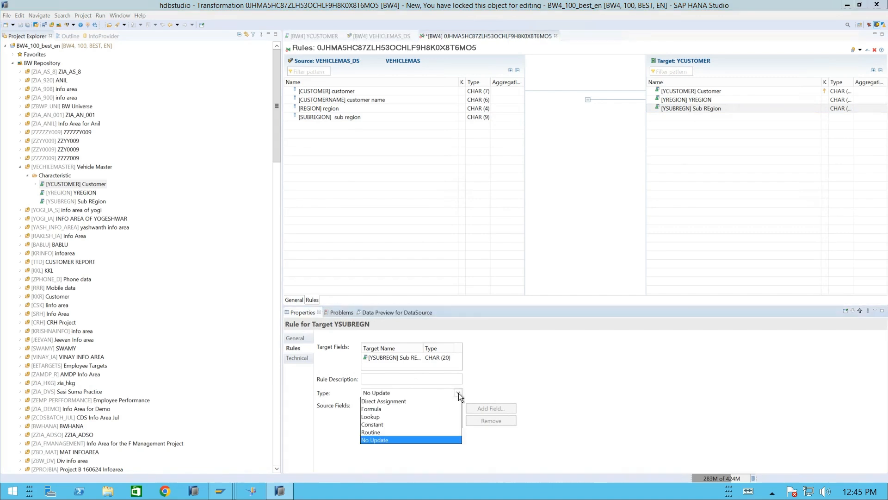
{"action": "left_click", "coordinate": [387, 403]}
{"action": "left_click", "coordinate": [458, 391]}
{"action": "left_click", "coordinate": [393, 402]}
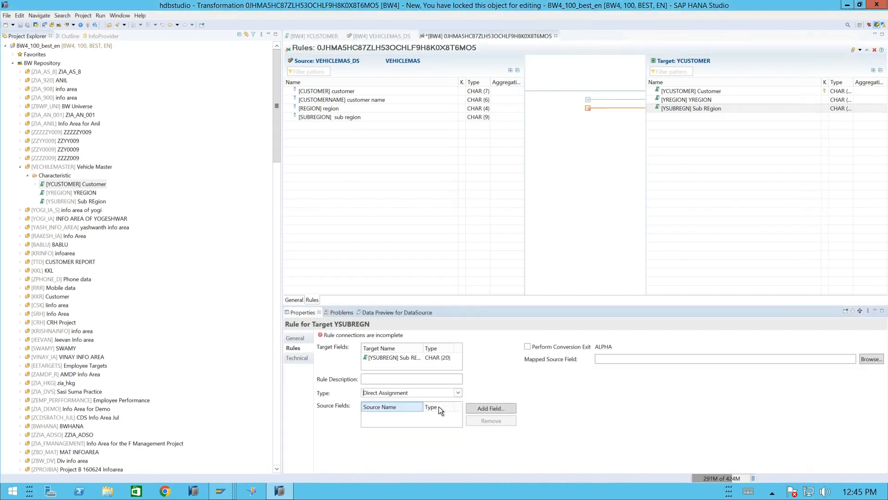
{"action": "left_click", "coordinate": [484, 409]}
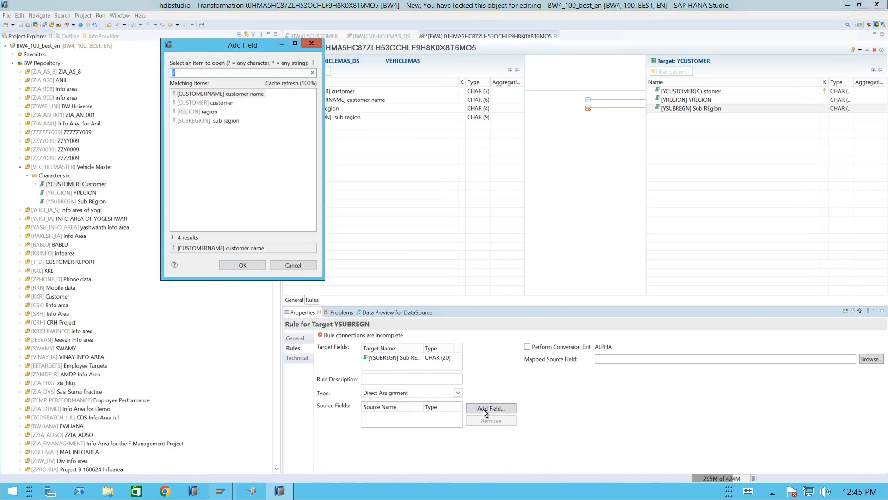
{"action": "left_click", "coordinate": [206, 119]}
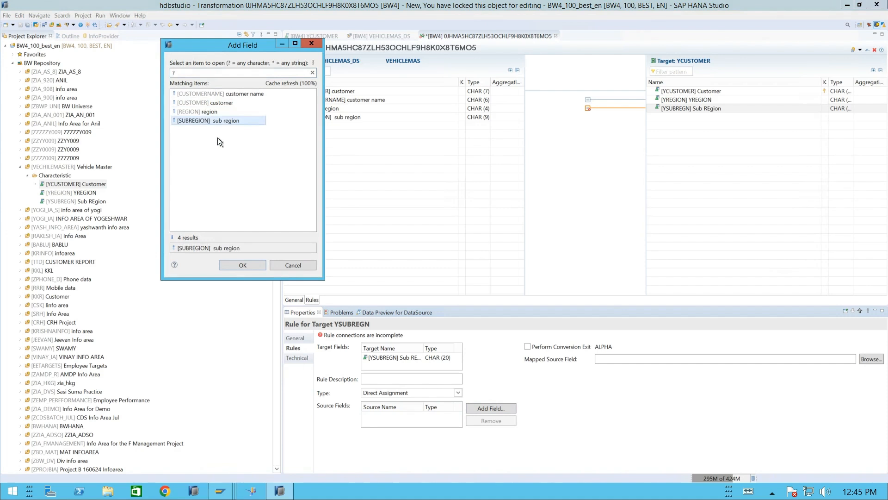
{"action": "left_click", "coordinate": [226, 263]}
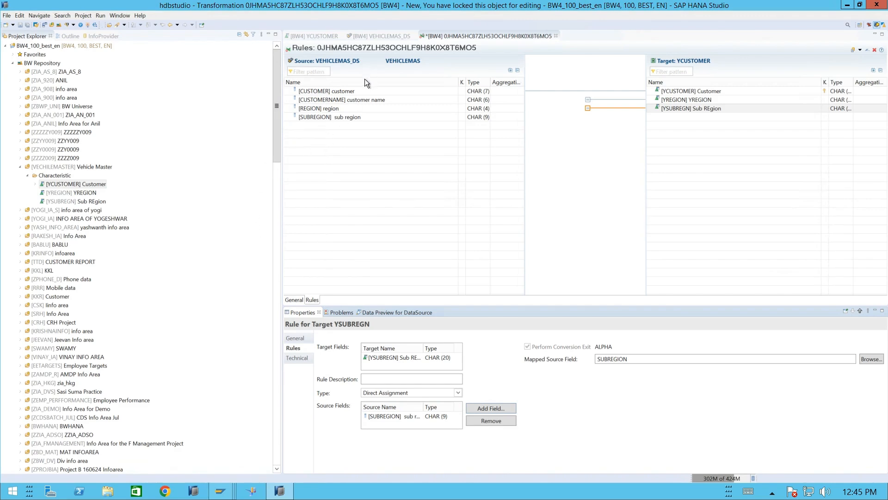
- Try again to connect source field REGION directly to target field YREGION
{"action": "left_click", "coordinate": [345, 121]}
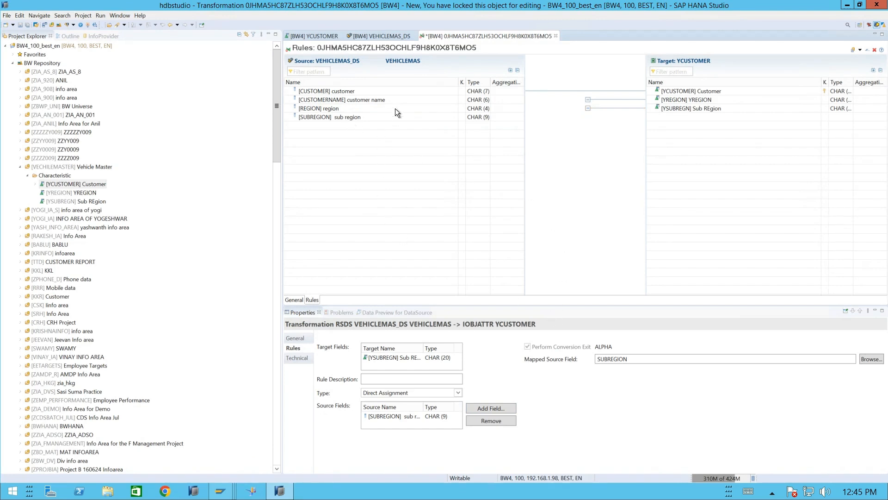
{"action": "left_click", "coordinate": [360, 116]}
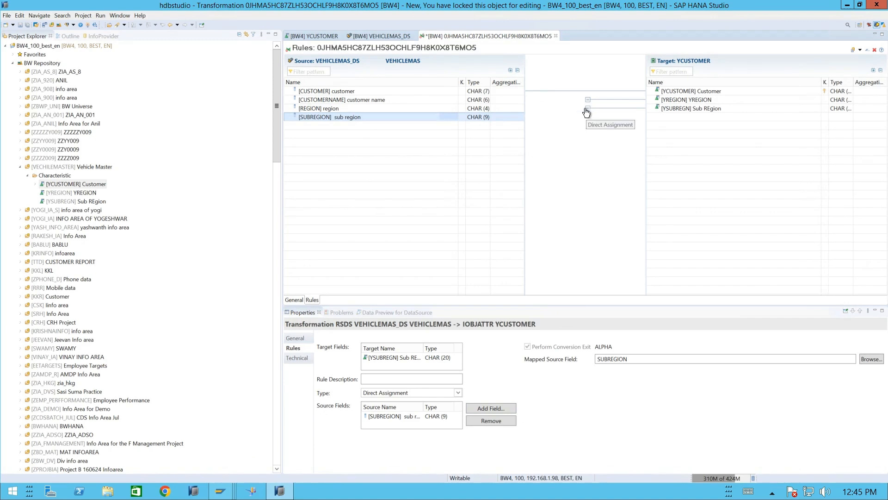
{"action": "left_click_drag", "start_coordinate": [479, 108], "coordinate": [667, 99]}
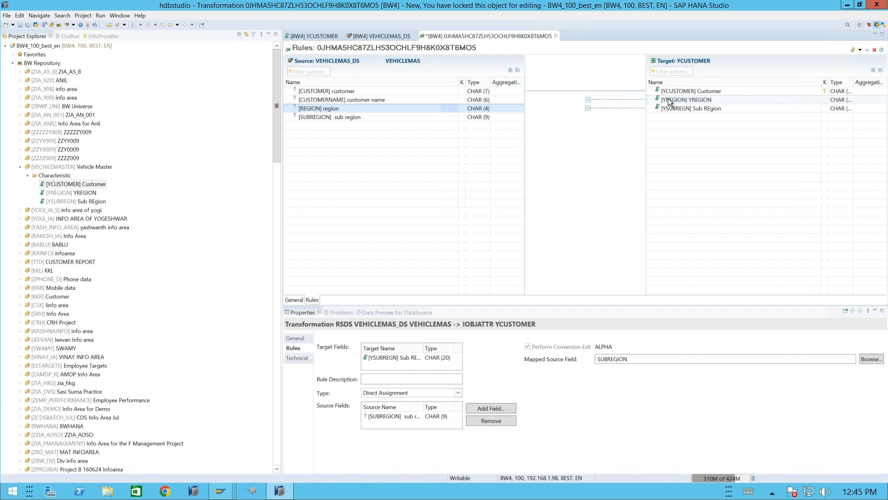
{"action": "left_click", "coordinate": [565, 157]}
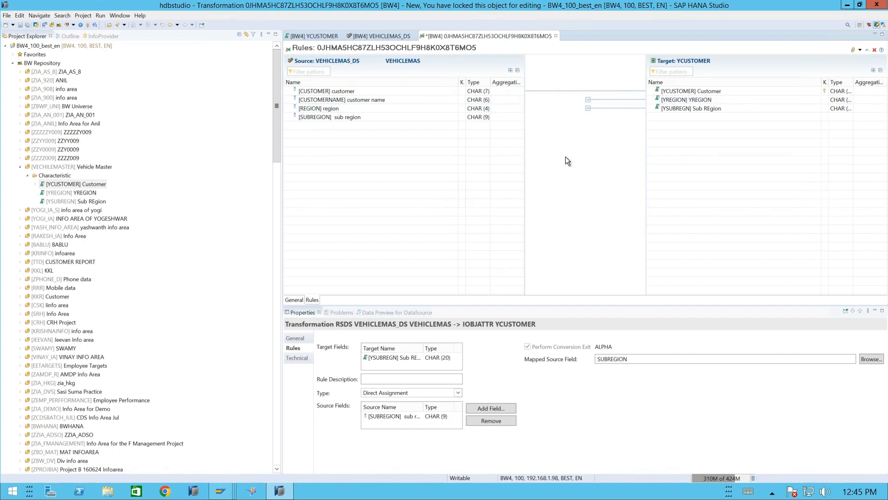
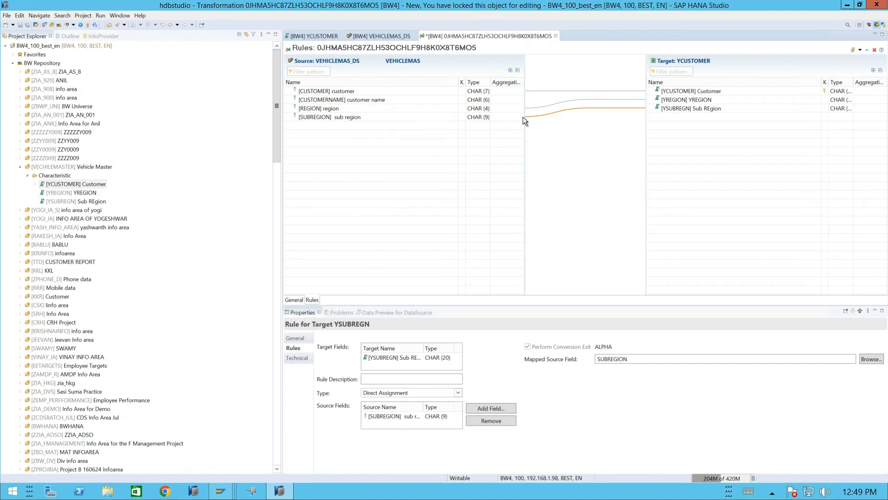
- Review the REGION to YREGION and SUBREGION to YSUBREGN mappings and the transformation's general settings
{"action": "left_click", "coordinate": [340, 118]}
{"action": "left_click", "coordinate": [476, 110]}
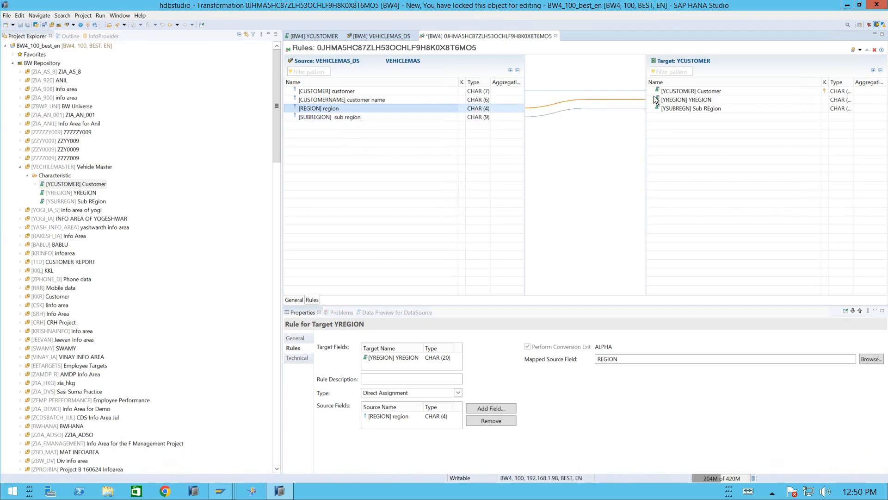
{"action": "left_click", "coordinate": [365, 116]}
{"action": "left_click", "coordinate": [682, 111]}
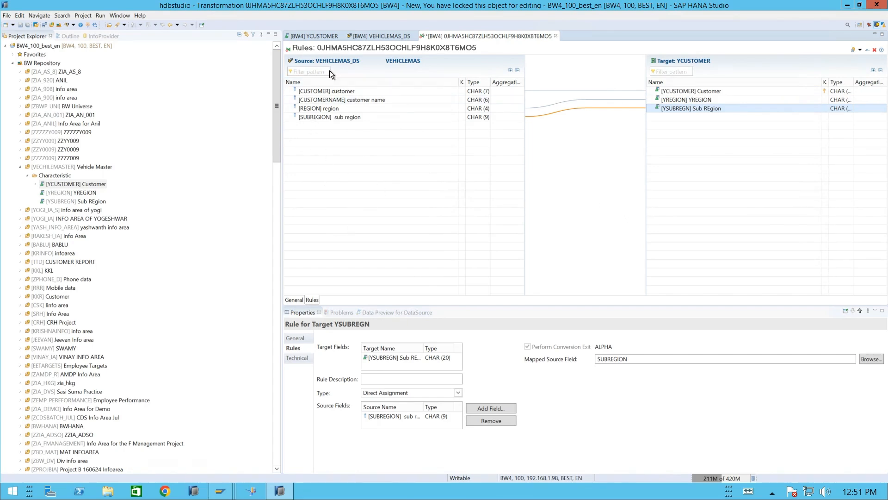
{"action": "left_click", "coordinate": [292, 300]}
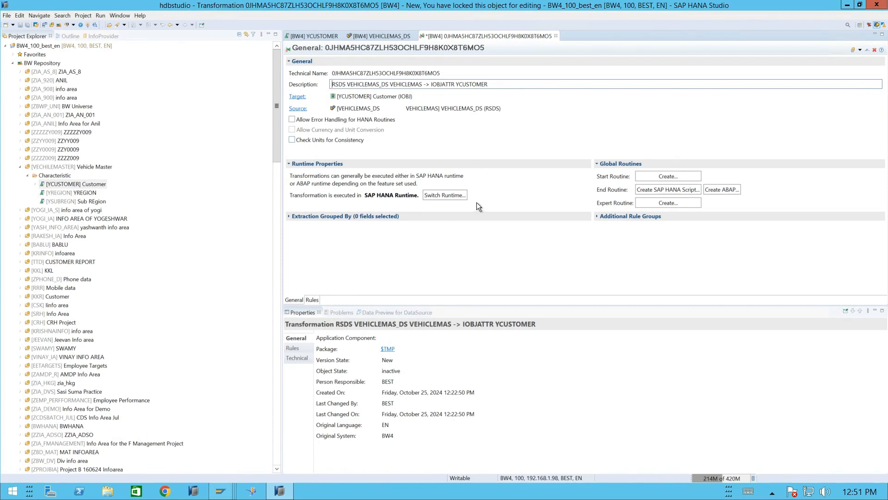
{"action": "left_click", "coordinate": [312, 300]}
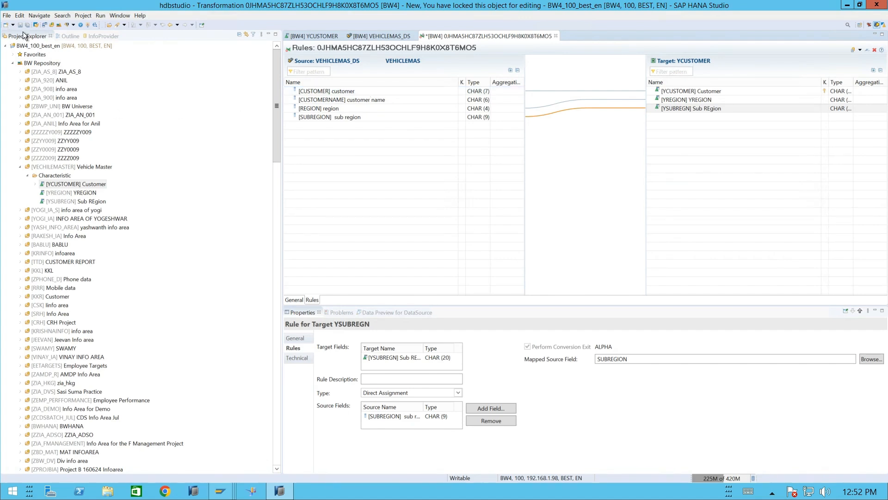
- Activate the transformation and view the rule types available for target YSUBREGN
{"action": "left_click", "coordinate": [88, 26]}
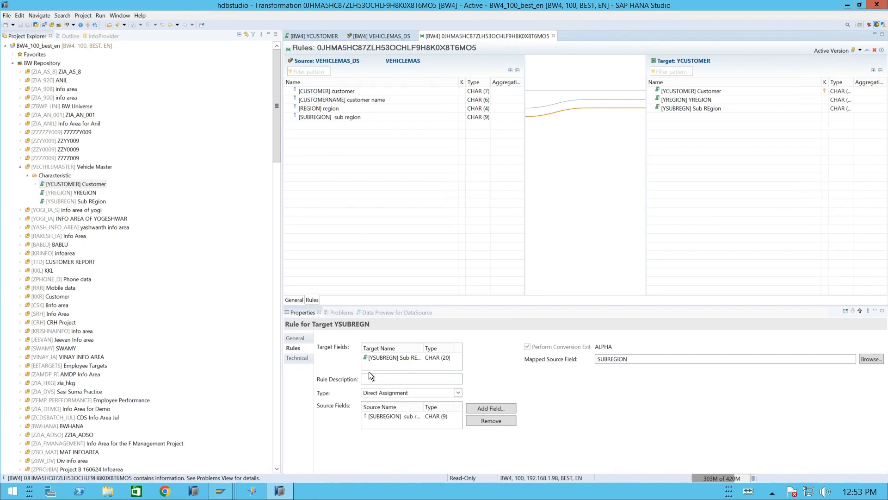
{"action": "left_click", "coordinate": [457, 392]}
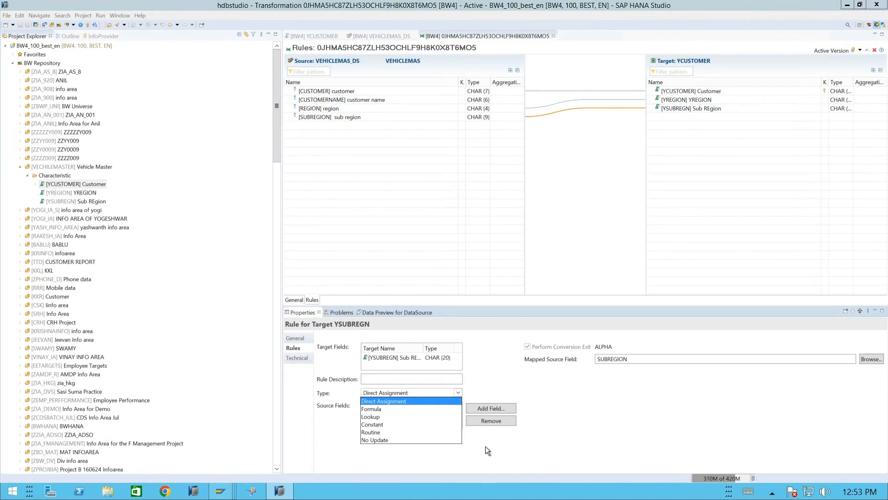
{"action": "left_click", "coordinate": [486, 362]}
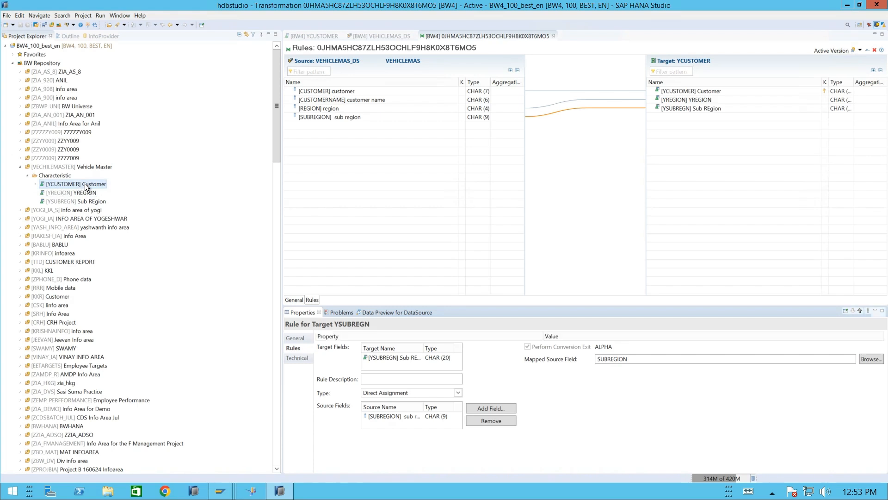
- Refresh characteristic YCUSTOMER in the project tree and expand it down to its transformation
{"action": "right_click", "coordinate": [85, 184]}
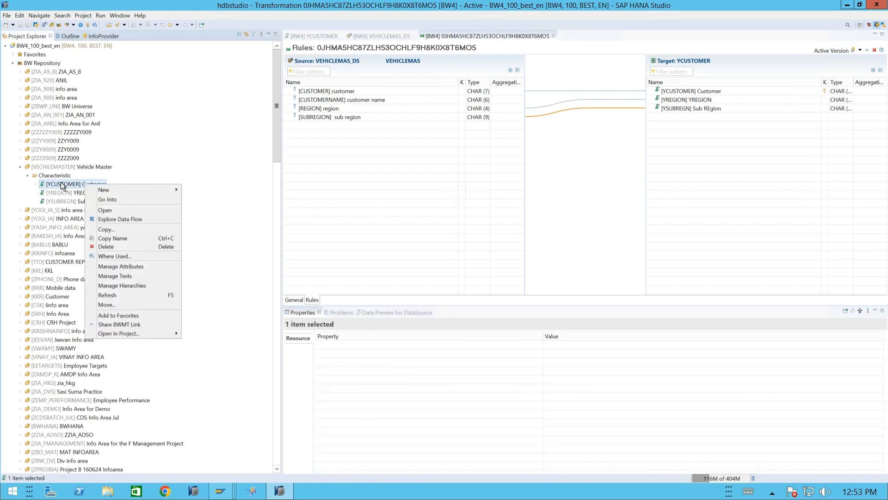
{"action": "left_click", "coordinate": [118, 295]}
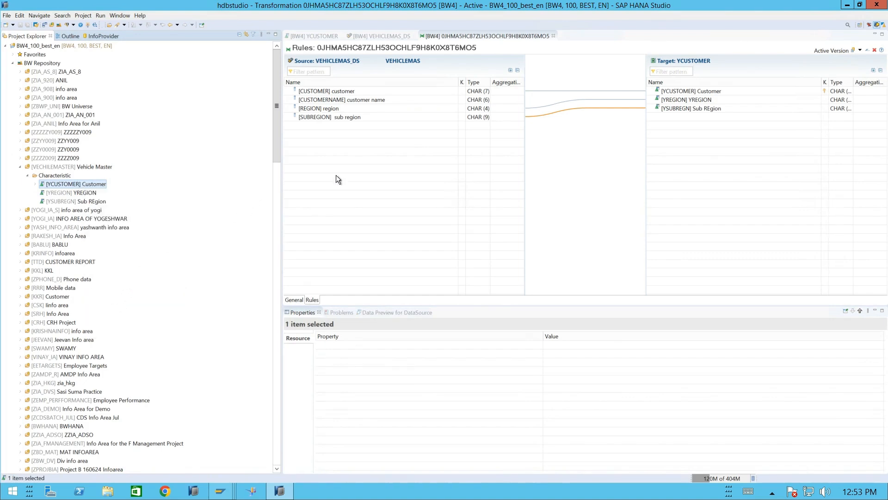
{"action": "left_click", "coordinate": [36, 184]}
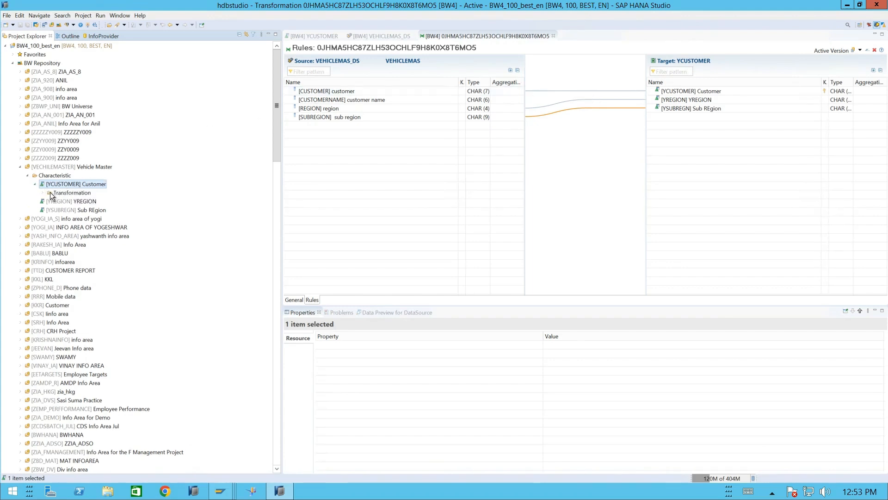
{"action": "left_click", "coordinate": [43, 192]}
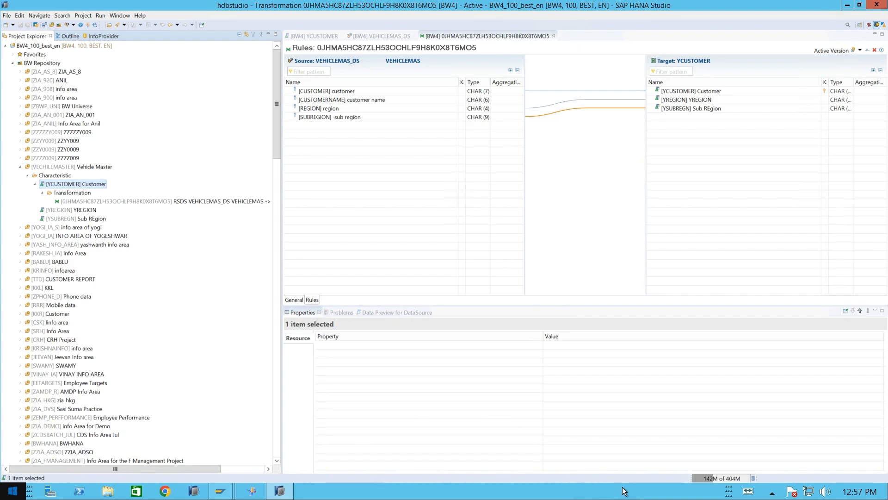
{"action": "left_click", "coordinate": [90, 201]}
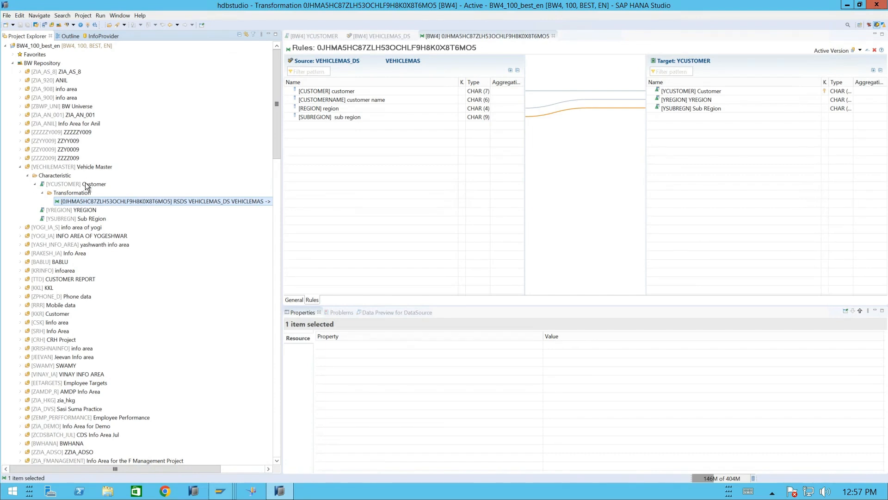
{"action": "right_click", "coordinate": [132, 199]}
{"action": "mouse_move", "coordinate": [153, 203]}
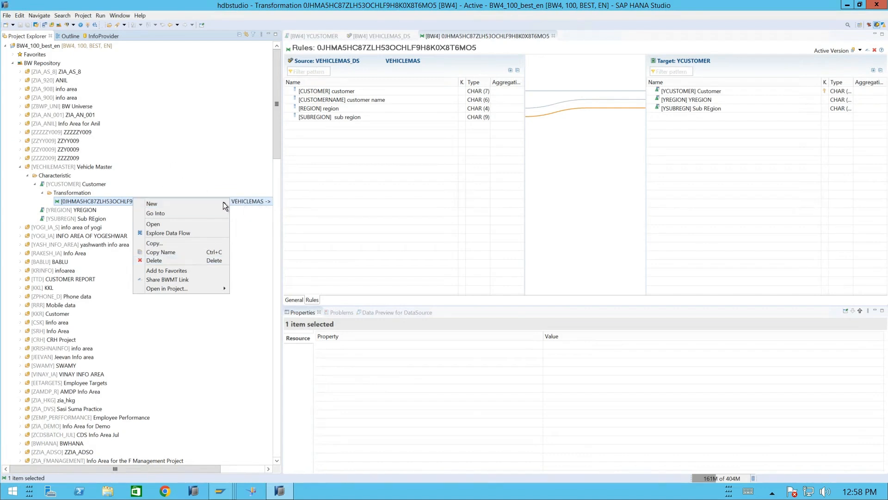
{"action": "mouse_move", "coordinate": [209, 202]}
{"action": "left_click", "coordinate": [132, 190]}
- Create a data transfer process for YCUSTOMER attributes with DataSource VEHICLEMAS_DS of source system VEHICLEMAS as its source
{"action": "left_click", "coordinate": [87, 185]}
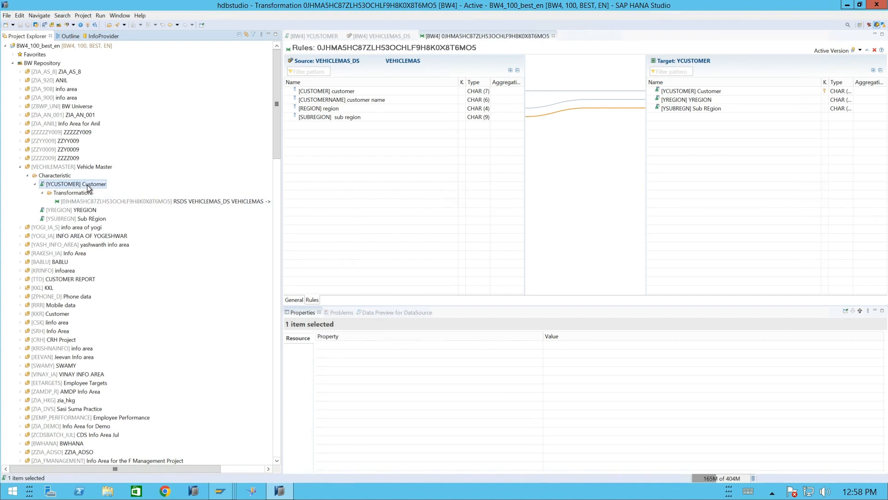
{"action": "right_click", "coordinate": [87, 185]}
{"action": "mouse_move", "coordinate": [107, 192]}
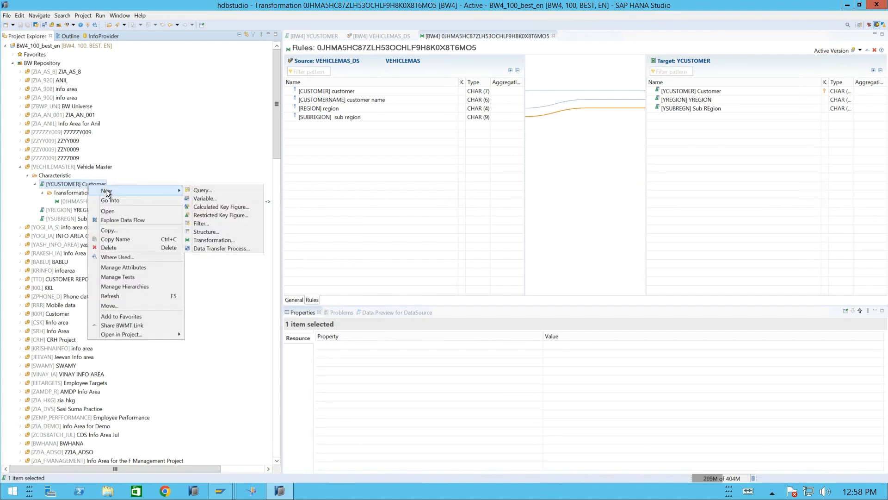
{"action": "left_click", "coordinate": [214, 249]}
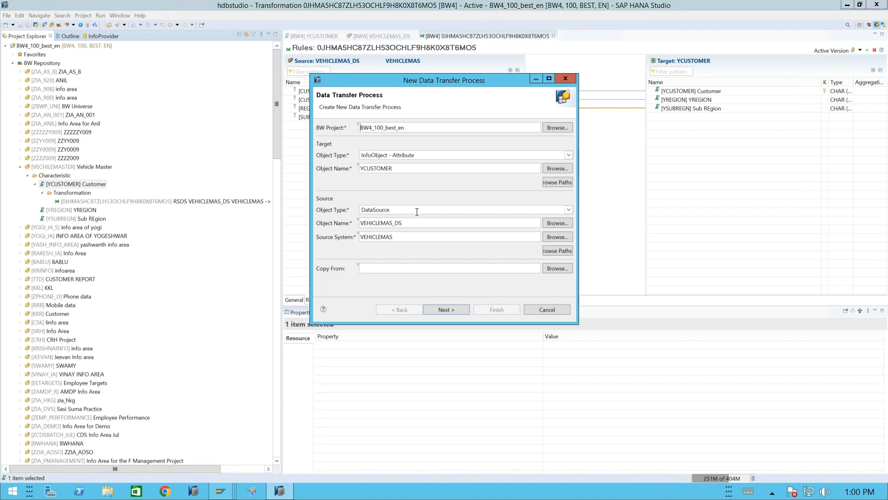
{"action": "left_click", "coordinate": [454, 309]}
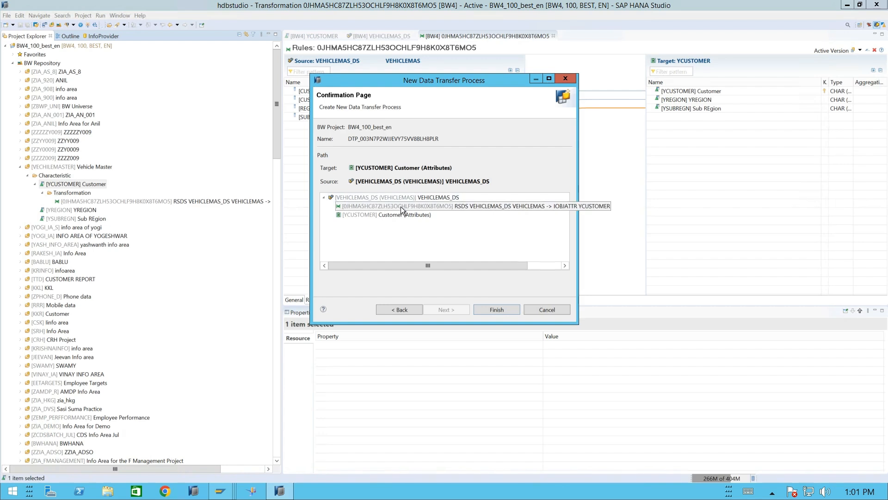
{"action": "left_click", "coordinate": [496, 310]}
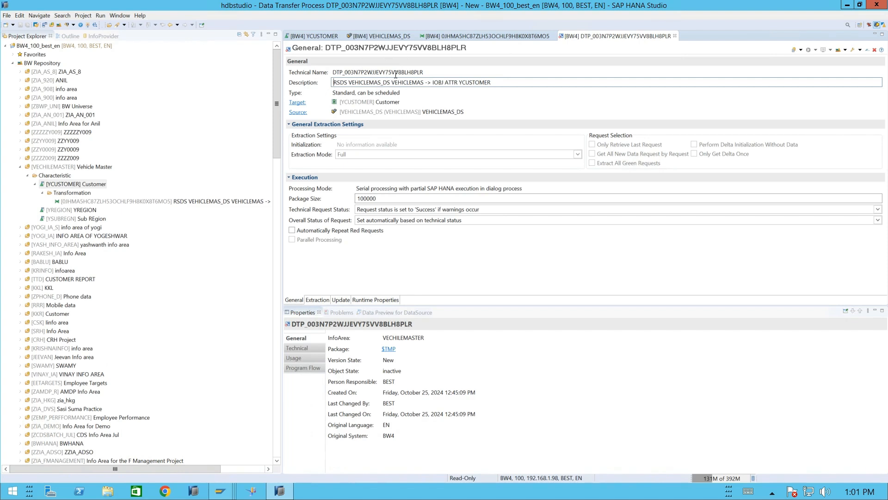
- Review the data transfer process's technical name, description and package size, and check the extraction properties of DataSource VEHICLEMAS_DS
{"action": "left_click_drag", "start_coordinate": [430, 73], "coordinate": [321, 66]}
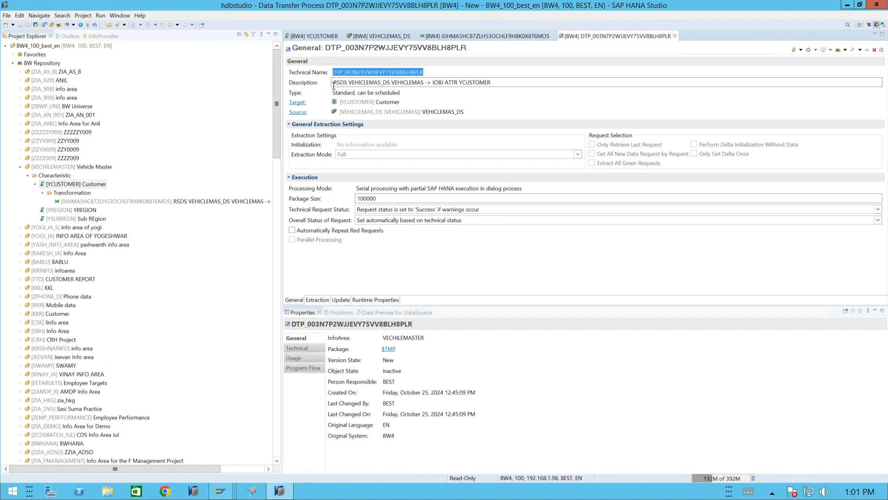
{"action": "left_click", "coordinate": [389, 82]}
{"action": "left_click", "coordinate": [451, 82]}
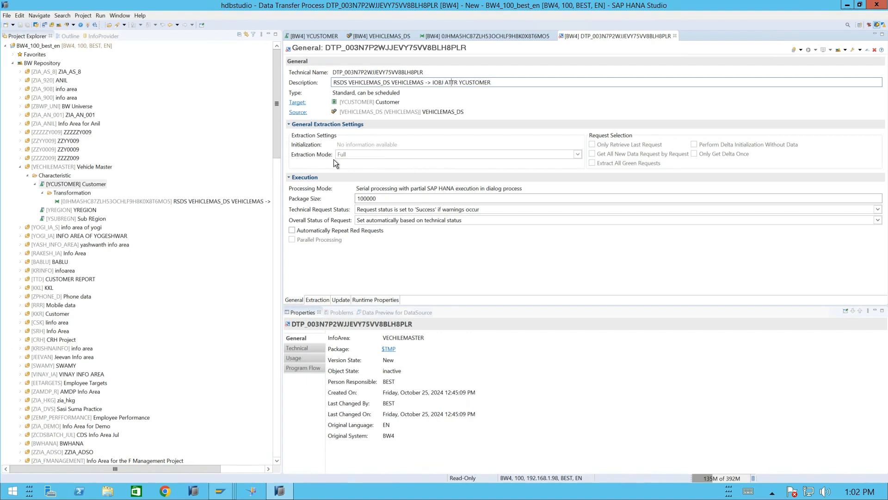
{"action": "left_click", "coordinate": [374, 37]}
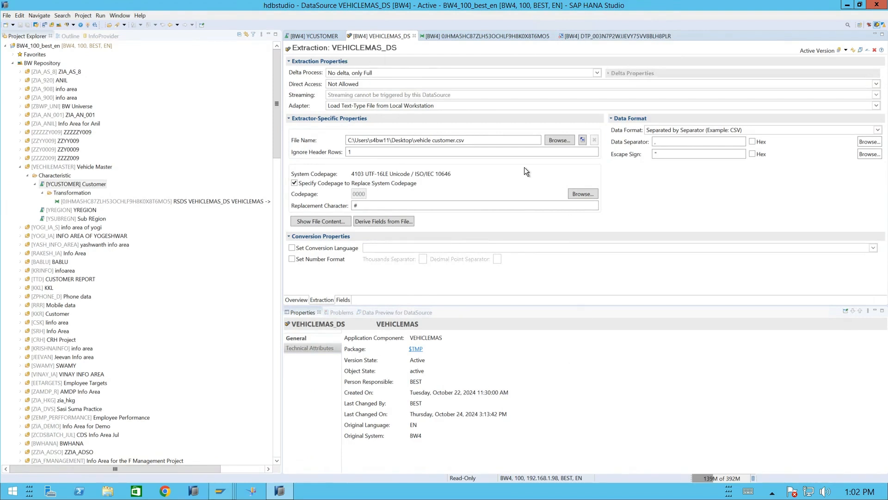
{"action": "left_click", "coordinate": [612, 37]}
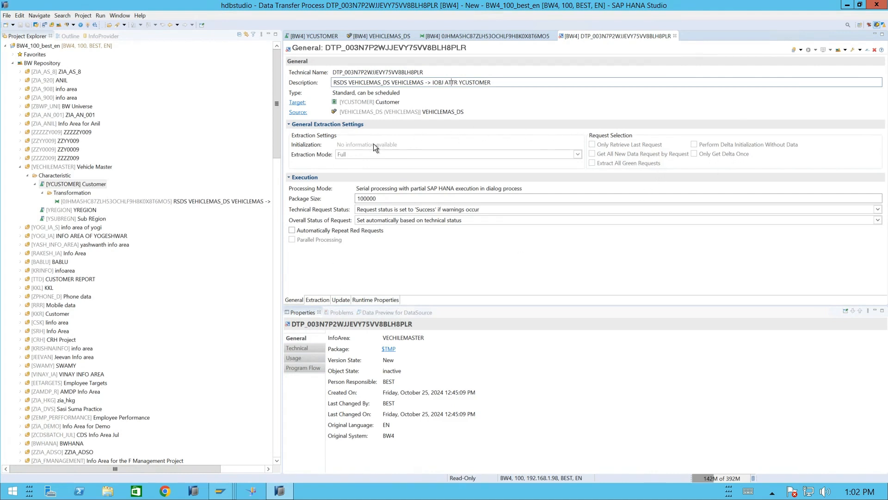
{"action": "left_click", "coordinate": [387, 198]}
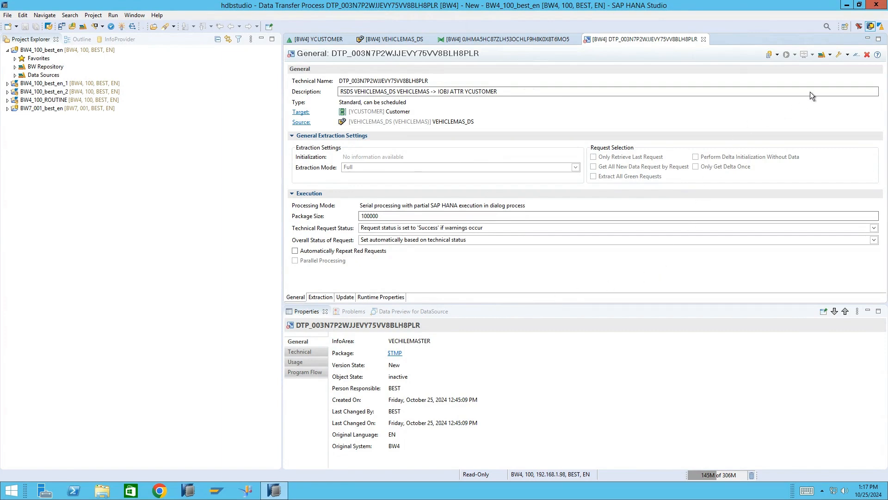
- Compare the extraction settings of the data transfer process with those of DataSource VEHICLEMAS_DS
{"action": "left_click", "coordinate": [320, 297]}
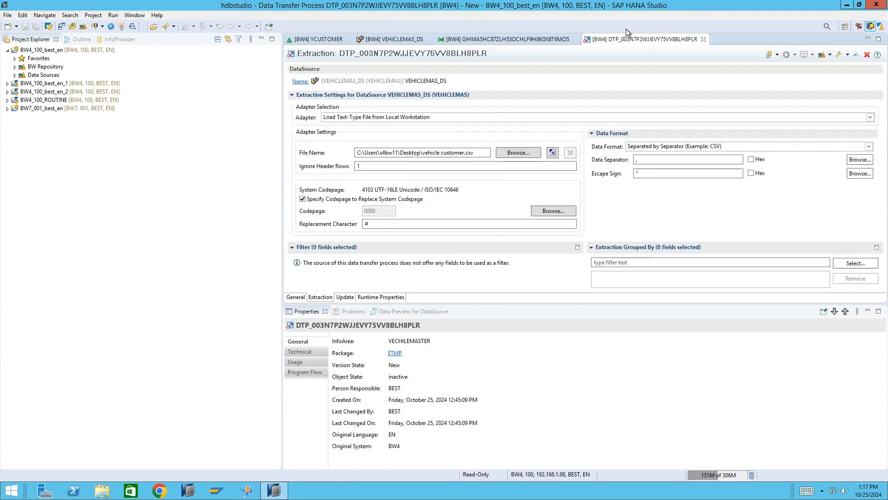
{"action": "left_click", "coordinate": [295, 297]}
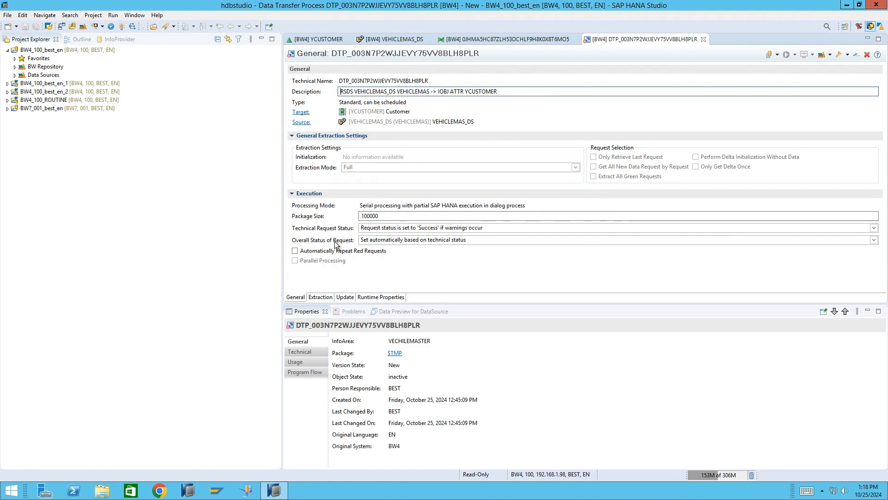
{"action": "left_click", "coordinate": [321, 297]}
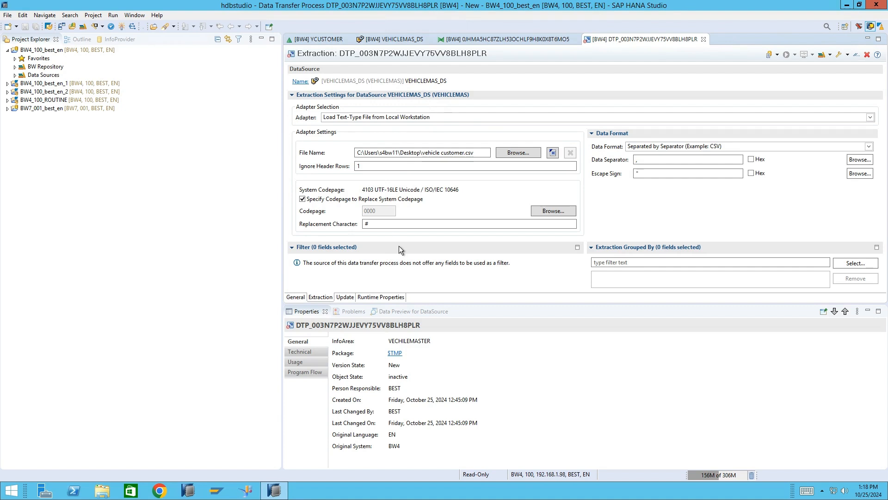
{"action": "left_click", "coordinate": [387, 42]}
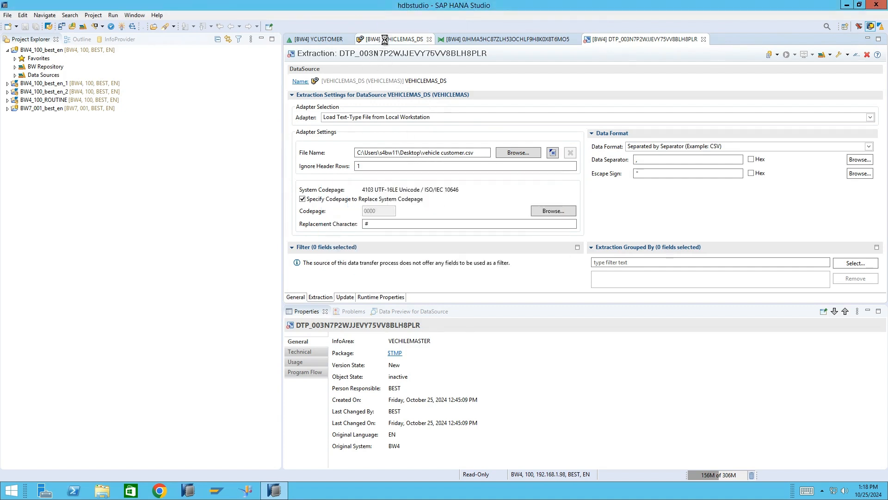
{"action": "left_click", "coordinate": [387, 40]}
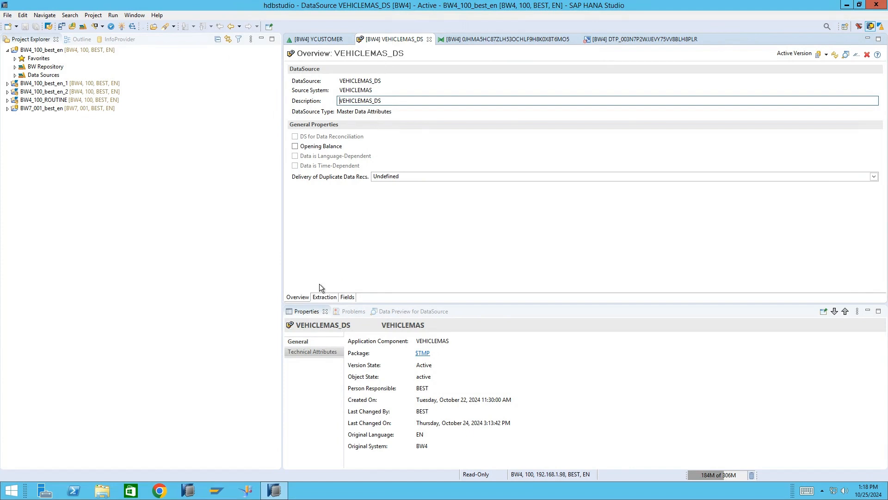
{"action": "left_click", "coordinate": [325, 297]}
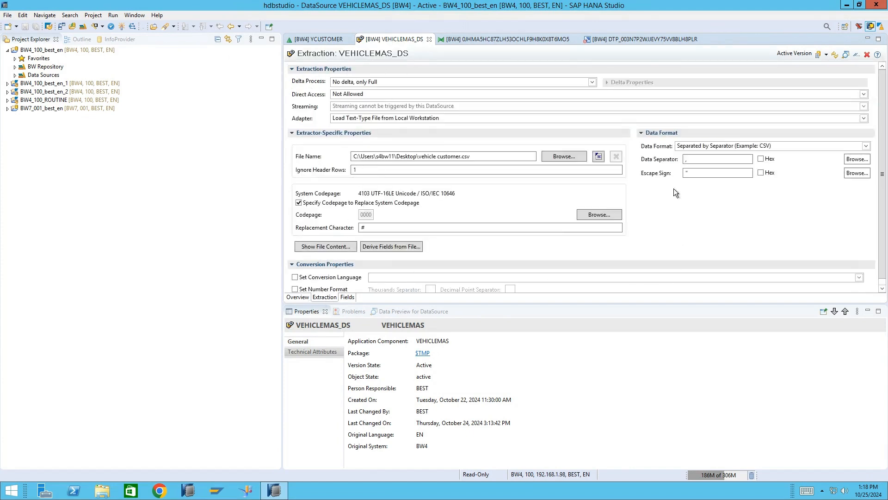
{"action": "left_click", "coordinate": [643, 39]}
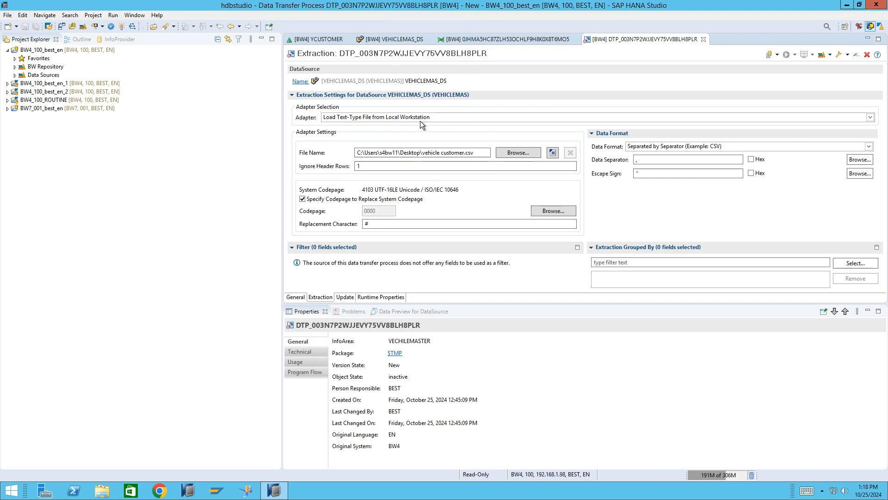
{"action": "left_click", "coordinate": [387, 39]}
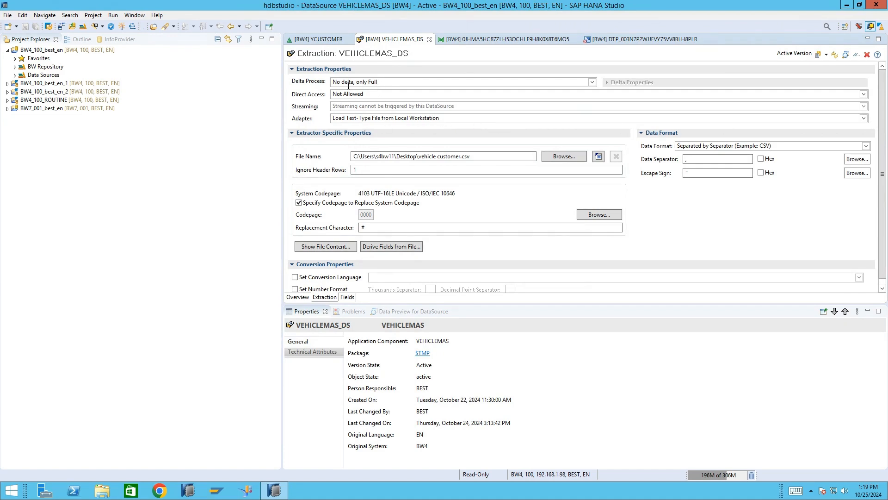
{"action": "left_click", "coordinate": [617, 39]}
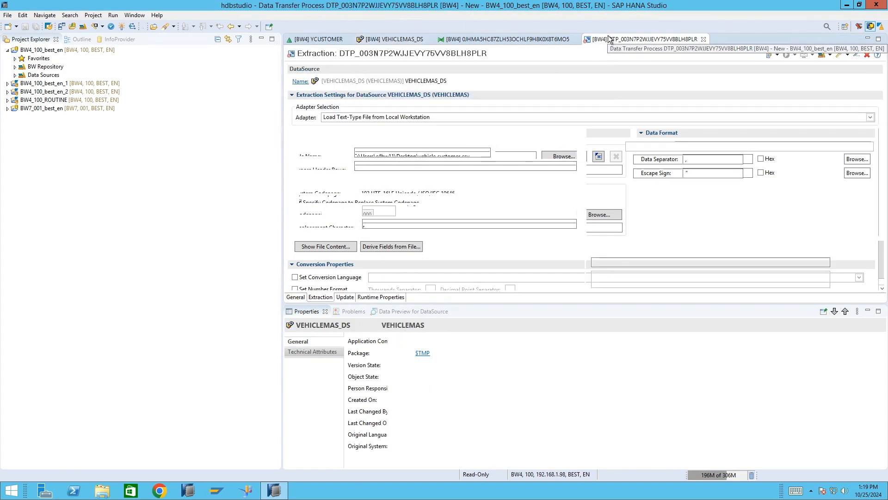
- Examine the extraction mode, adapter settings and update settings of the data transfer process
{"action": "left_click", "coordinate": [301, 297]}
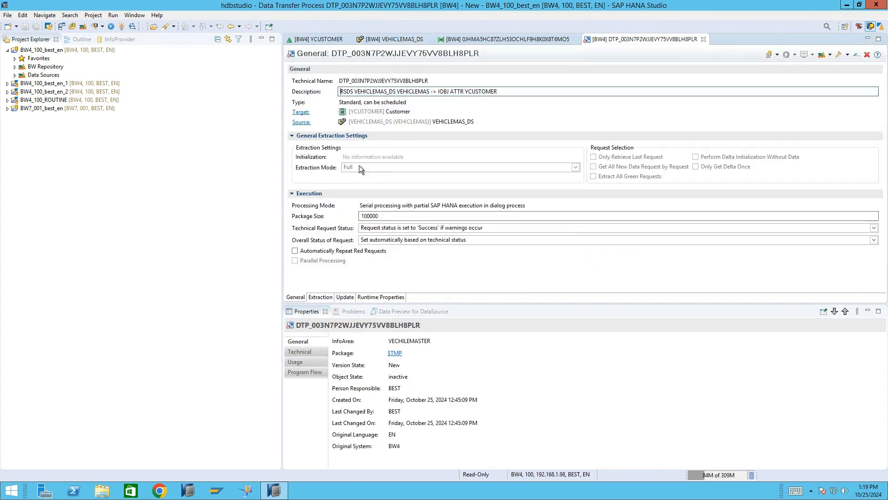
{"action": "left_click", "coordinate": [320, 298]}
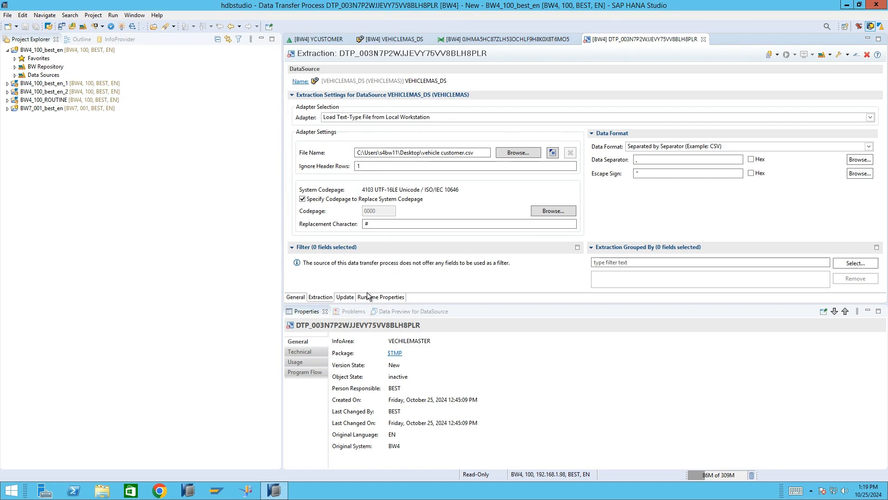
{"action": "left_click", "coordinate": [345, 297]}
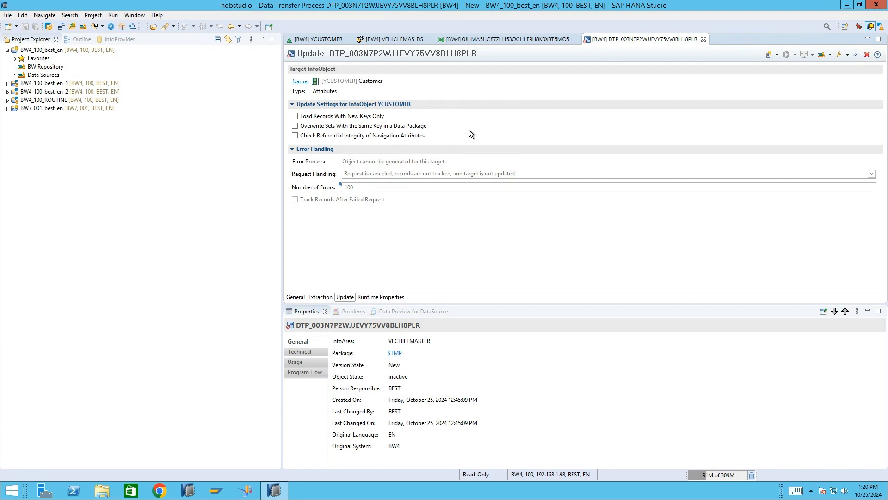
- Review the runtime and general properties of the data transfer process and activate it
{"action": "left_click", "coordinate": [380, 297]}
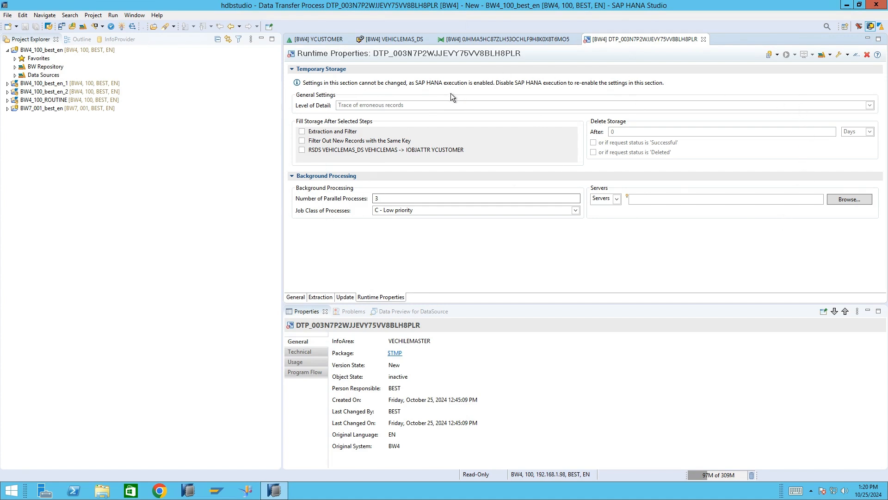
{"action": "left_click", "coordinate": [296, 297]}
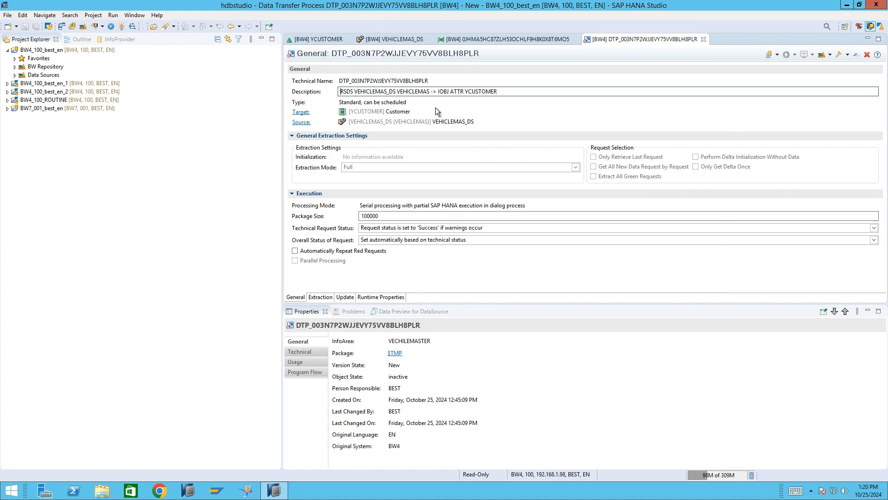
{"action": "left_click", "coordinate": [121, 28]}
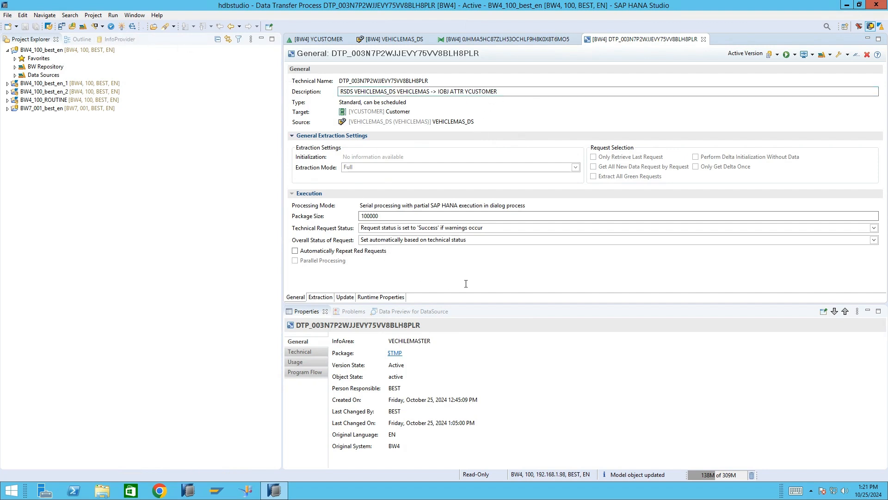
- Execute the data transfer process with Serial Partial SAP HANA Execution in Dialog Process, granting access to the file vehicle customer.csv
{"action": "left_click", "coordinate": [786, 56]}
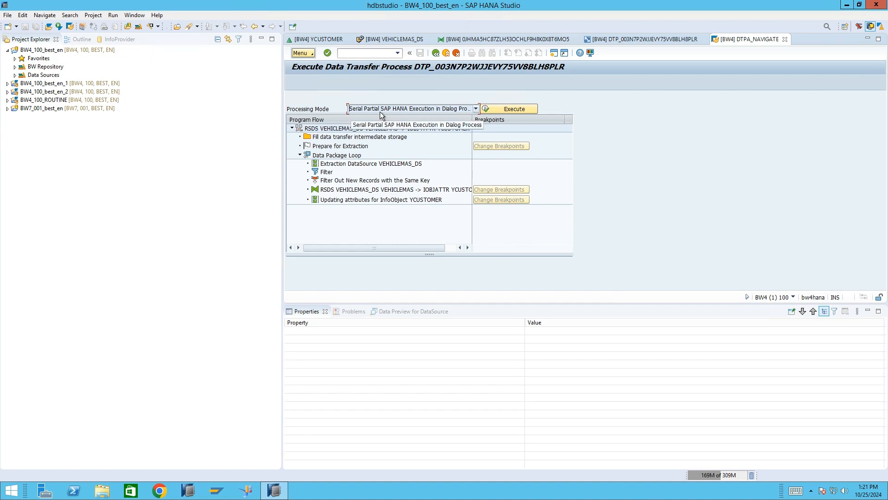
{"action": "left_click", "coordinate": [474, 109]}
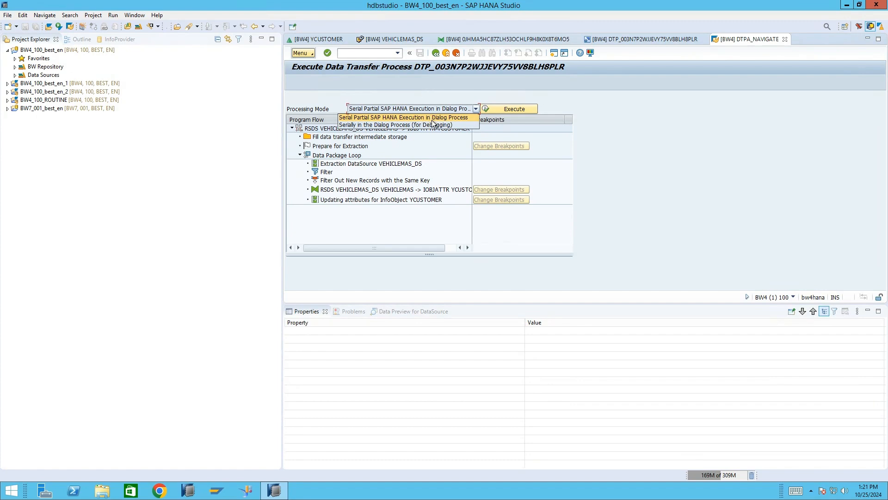
{"action": "left_click", "coordinate": [404, 92]}
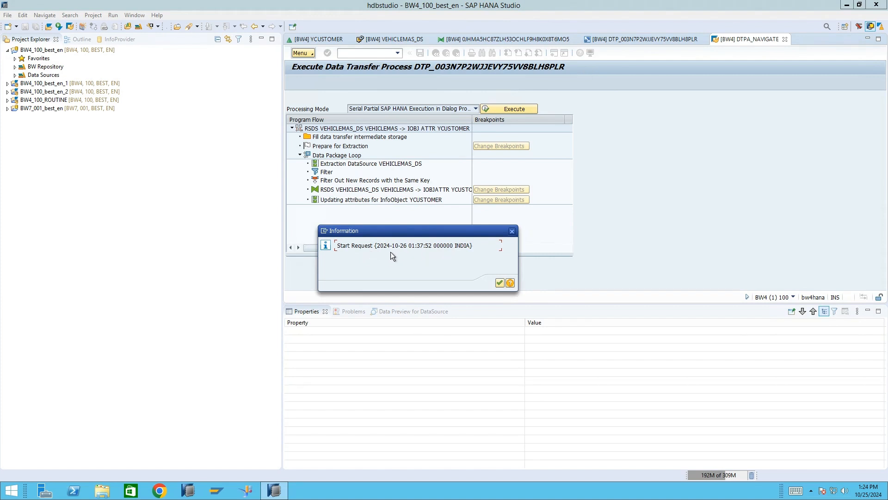
{"action": "left_click", "coordinate": [499, 283]}
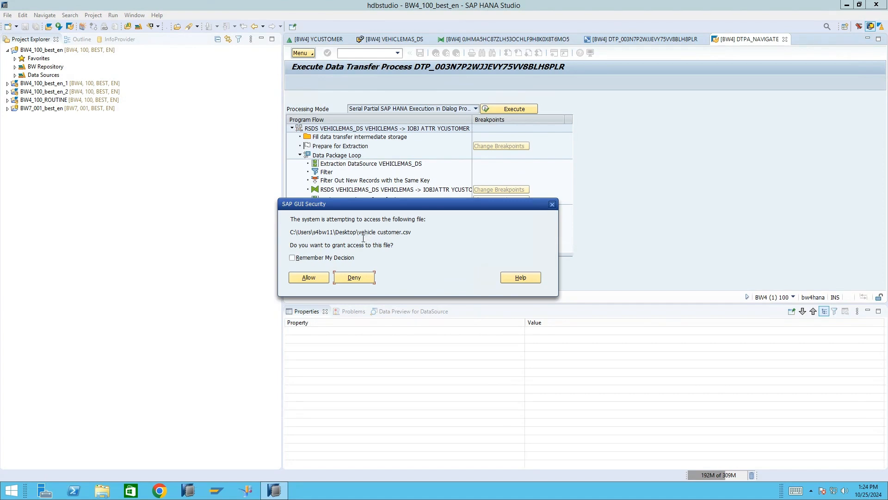
{"action": "left_click", "coordinate": [314, 277]}
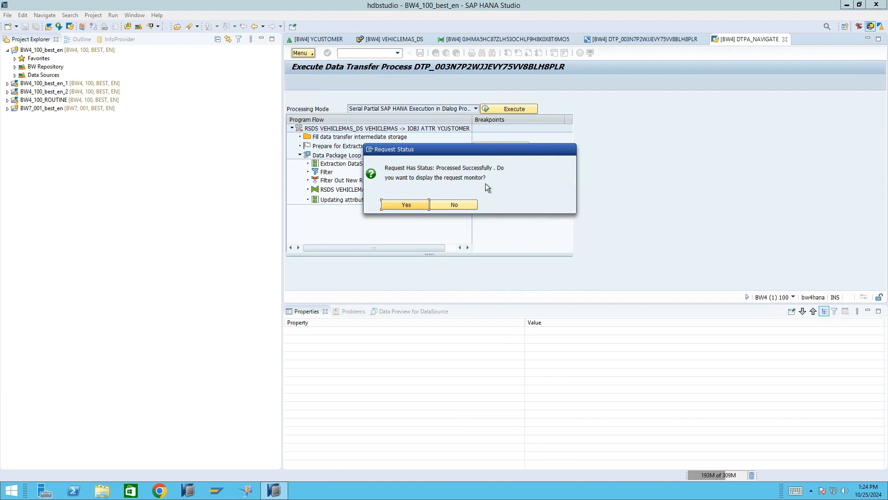
- Display the request monitor and examine the processing steps, including the details of Data Package 1 and the status entries
{"action": "left_click", "coordinate": [413, 206]}
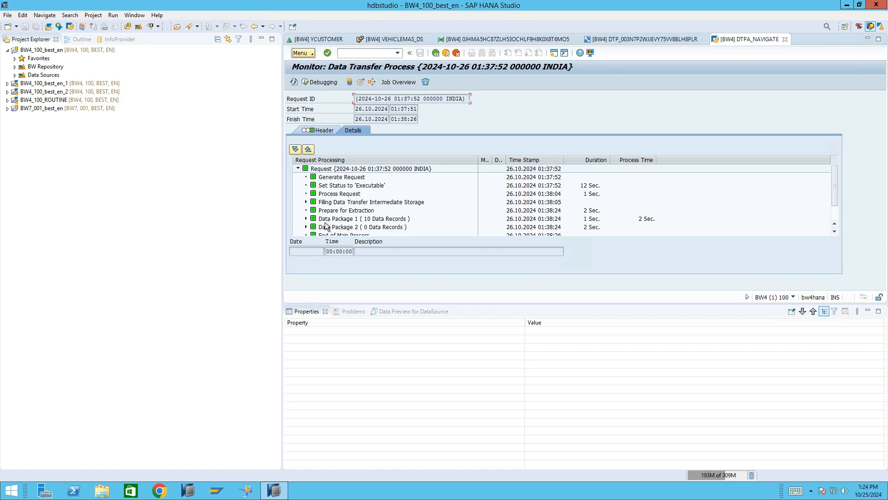
{"action": "left_click", "coordinate": [366, 228]}
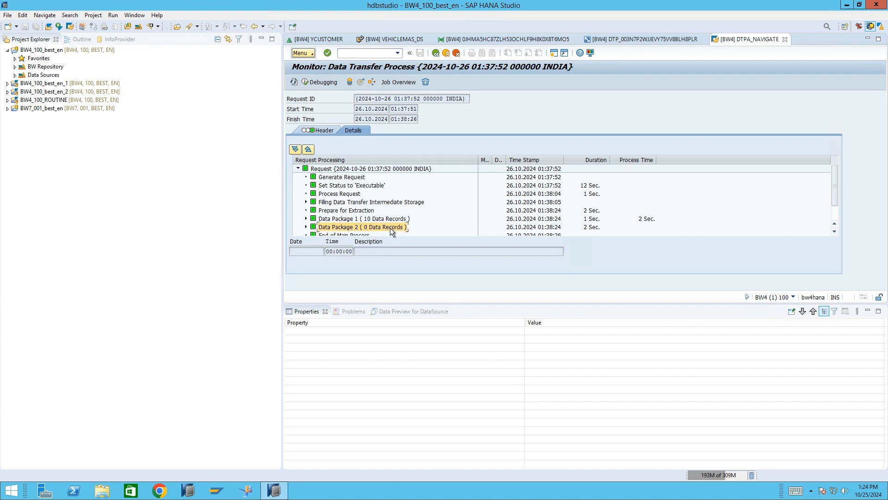
{"action": "left_click", "coordinate": [306, 218]}
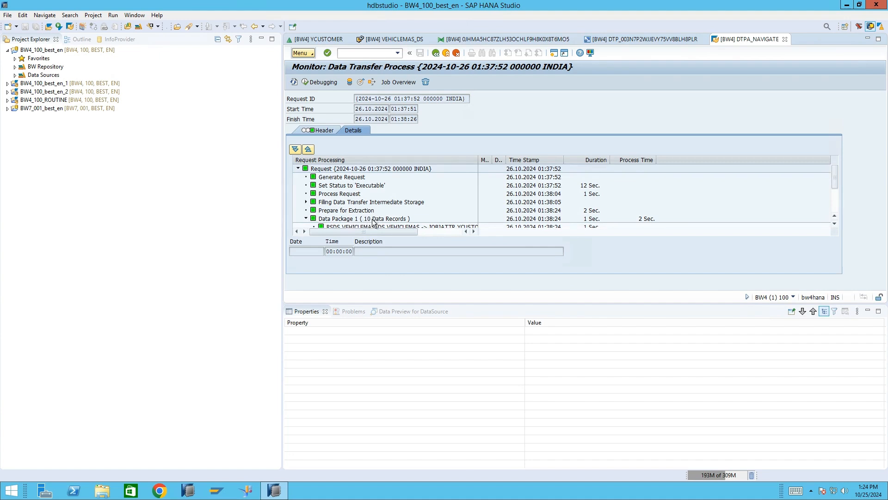
{"action": "scroll", "coordinate": [377, 215], "scroll_direction": "down", "scroll_amount": 1}
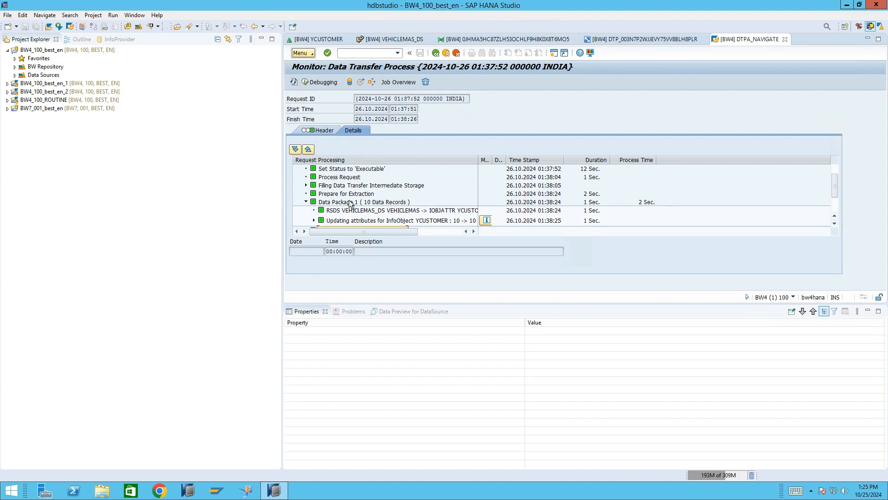
{"action": "scroll", "coordinate": [365, 213], "scroll_direction": "down", "scroll_amount": 2}
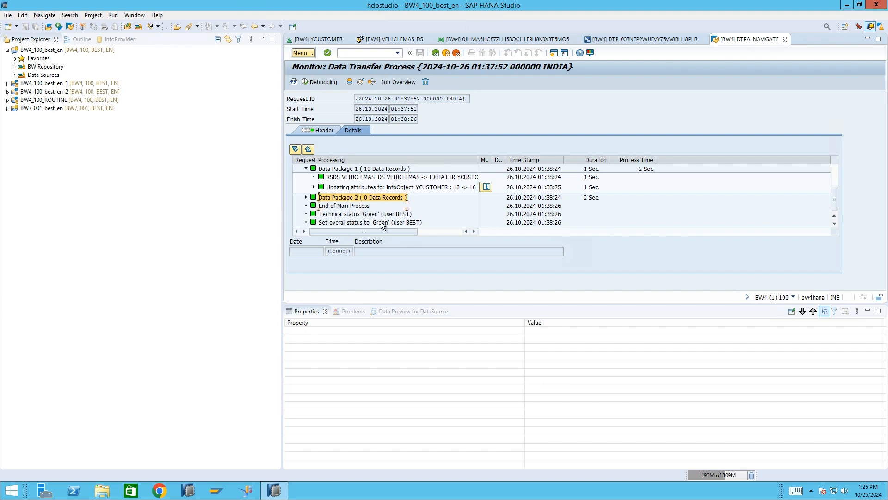
{"action": "scroll", "coordinate": [382, 222], "scroll_direction": "up", "scroll_amount": 2}
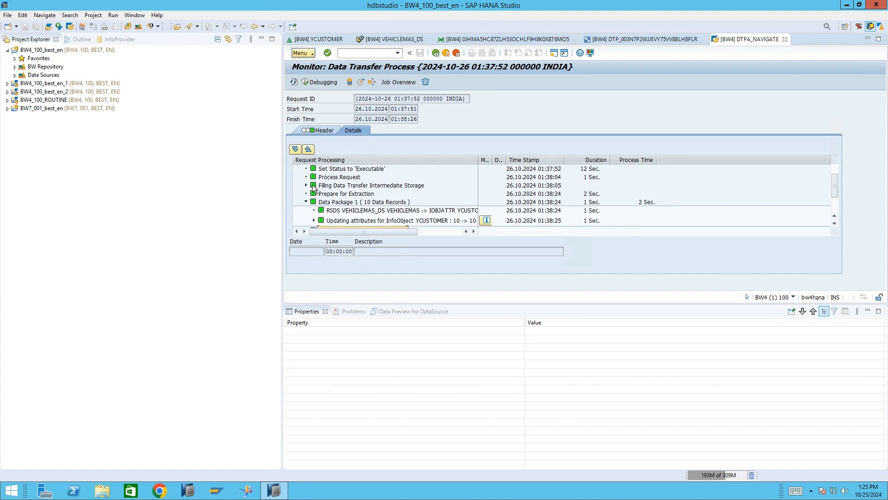
{"action": "scroll", "coordinate": [364, 200], "scroll_direction": "down", "scroll_amount": 2}
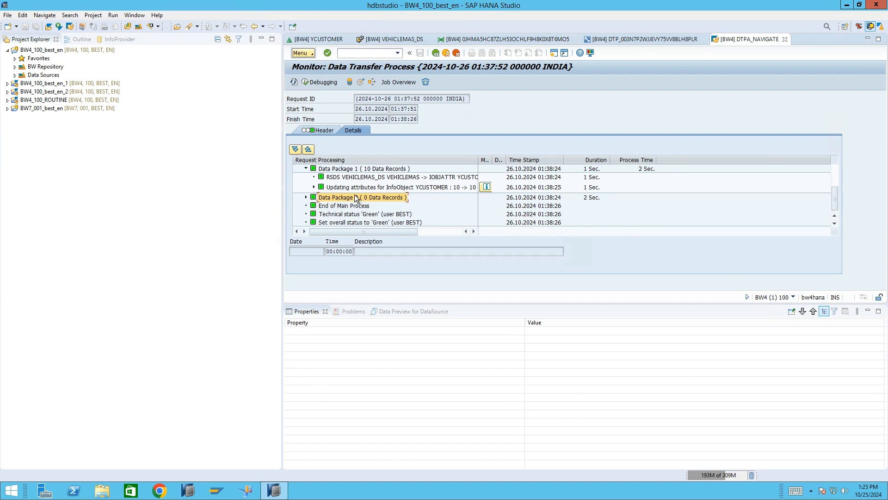
{"action": "scroll", "coordinate": [357, 198], "scroll_direction": "up", "scroll_amount": 3}
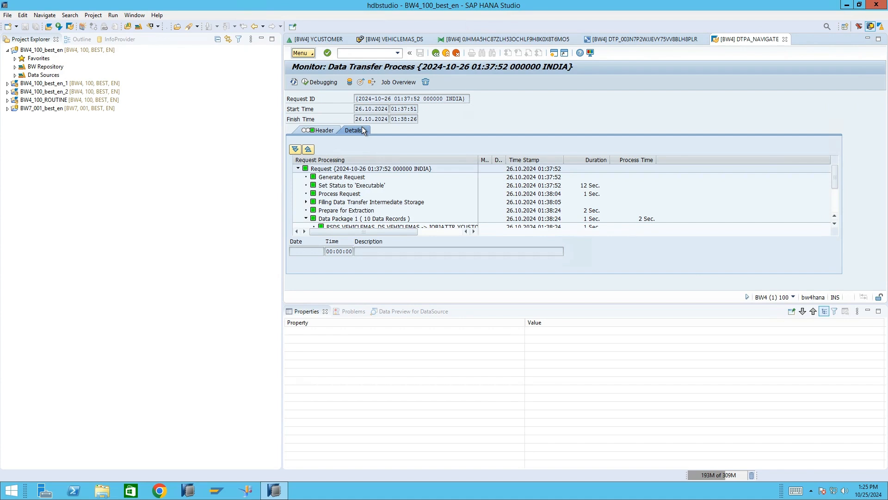
- Display the request's source DataSource, return to the monitor, and view the newest activation request in the administration of target InfoObject YCUSTOMER
{"action": "left_click", "coordinate": [361, 83]}
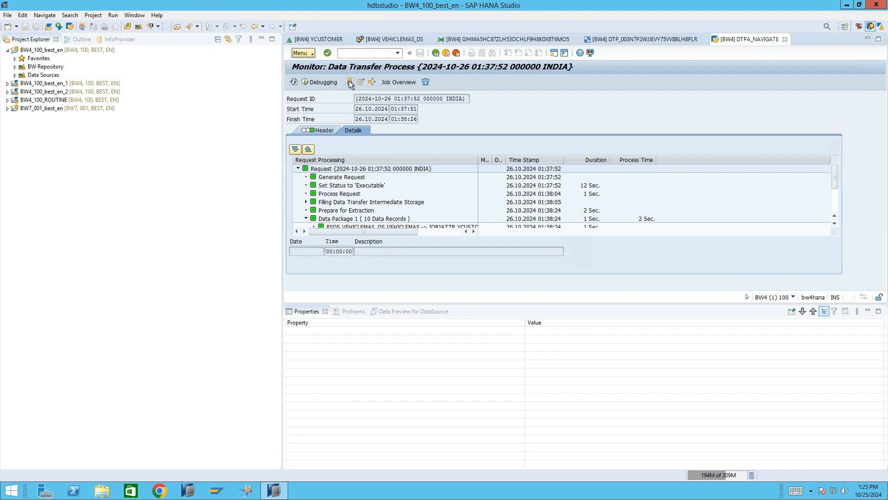
{"action": "left_click", "coordinate": [350, 82]}
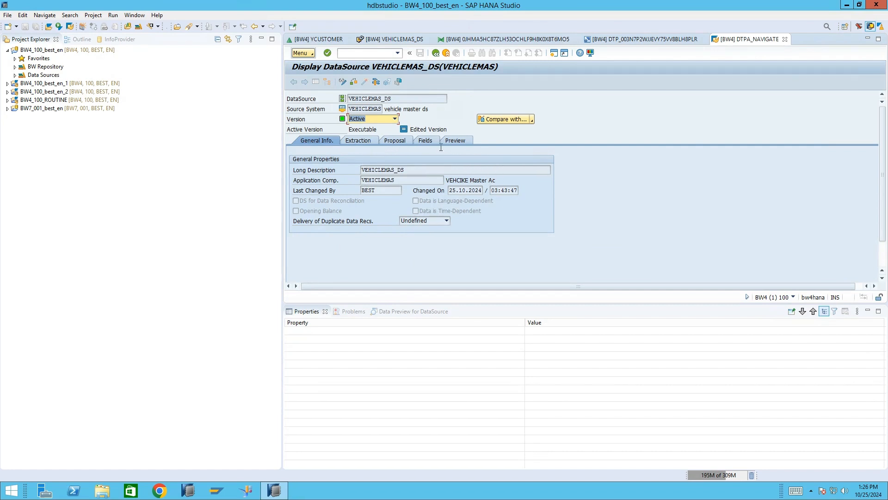
{"action": "left_click", "coordinate": [436, 53]}
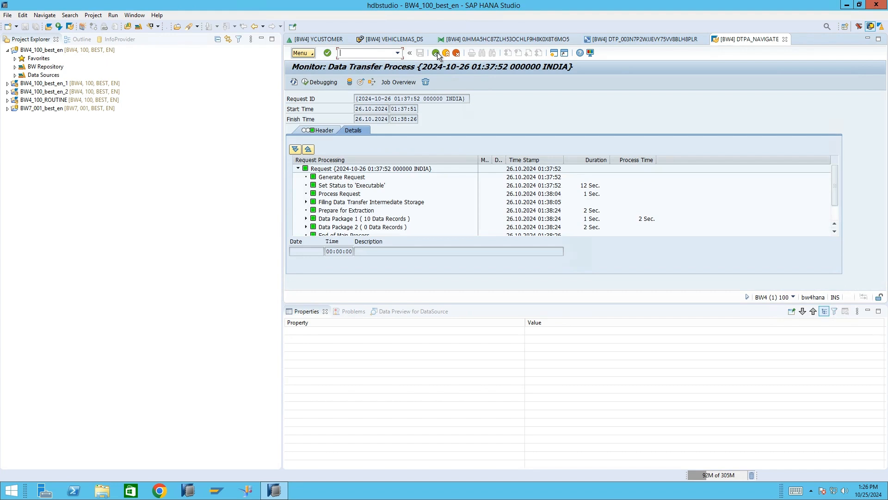
{"action": "left_click", "coordinate": [362, 82]}
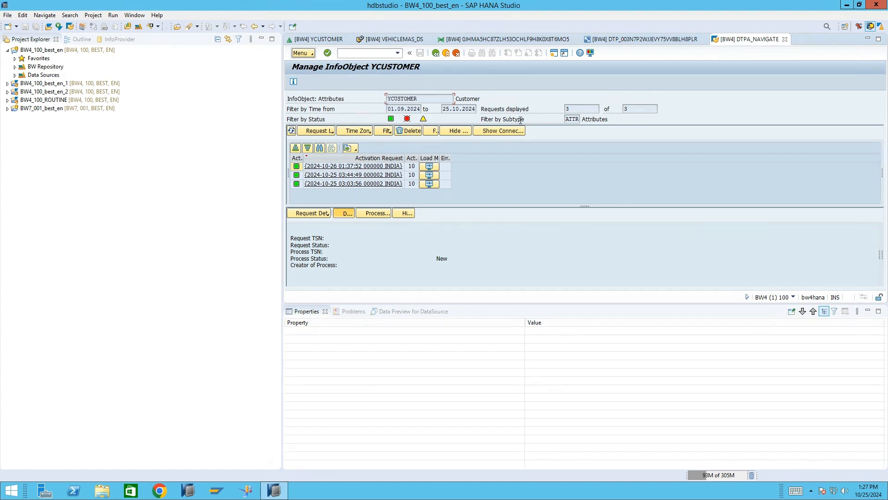
{"action": "left_click", "coordinate": [319, 165]}
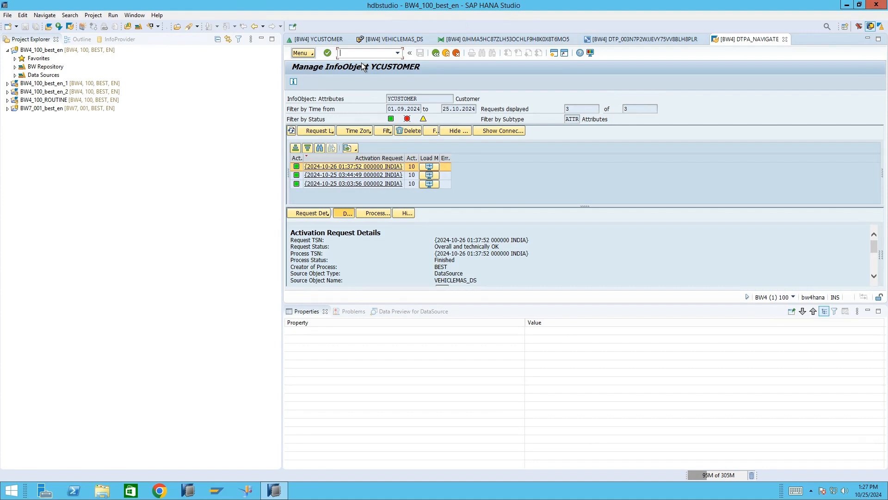
- Leave the InfoObject administration and start the Data Browser transaction
{"action": "type", "text": "se1"}
{"action": "key", "text": "BackSpace"}
{"action": "key", "text": "BackSpace"}
{"action": "key", "text": "BackSpace"}
{"action": "type", "text": "/nse1"}
{"action": "key", "text": "Return"}
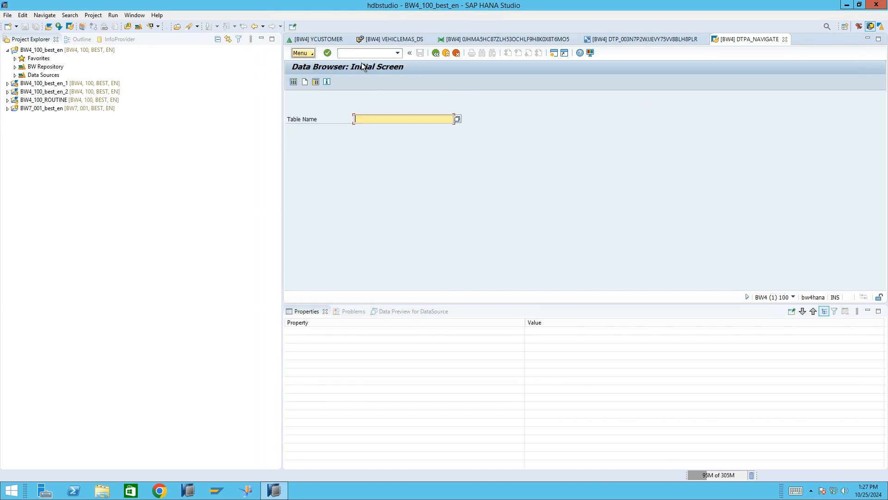
- Display all entries of table /BIC/PYCUSTOMER without selection restrictions to check the loaded customer attributes
{"action": "type", "text": "/"}
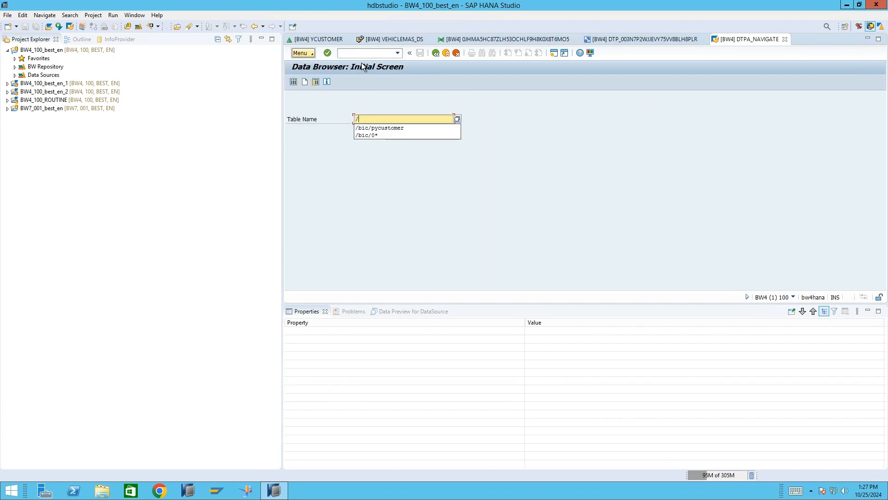
{"action": "left_click", "coordinate": [392, 126]}
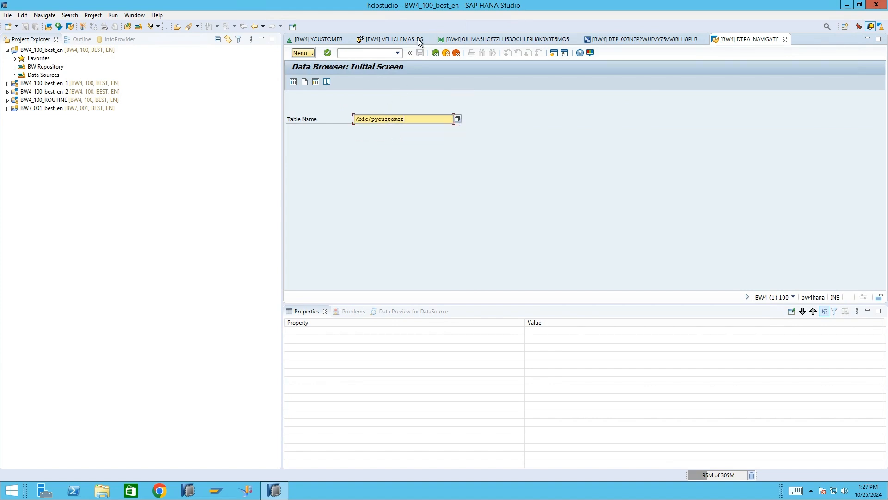
{"action": "left_click", "coordinate": [354, 53]}
{"action": "key", "text": "Return"}
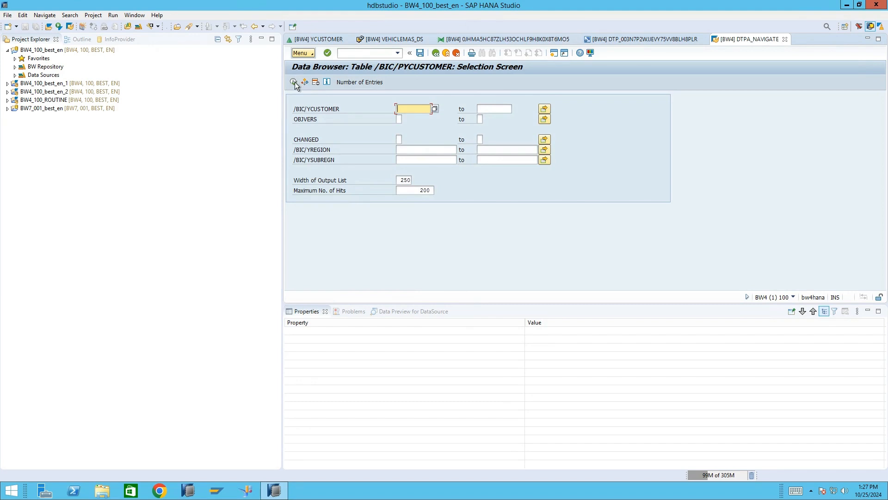
{"action": "left_click", "coordinate": [295, 83]}
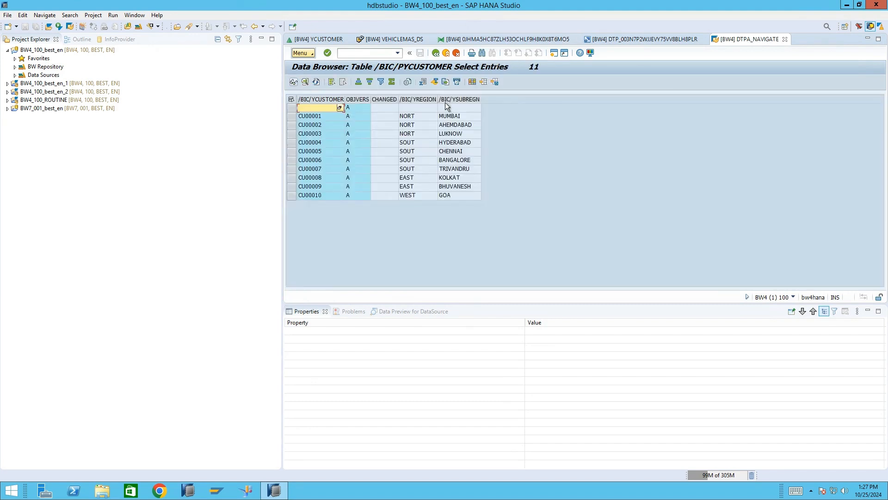